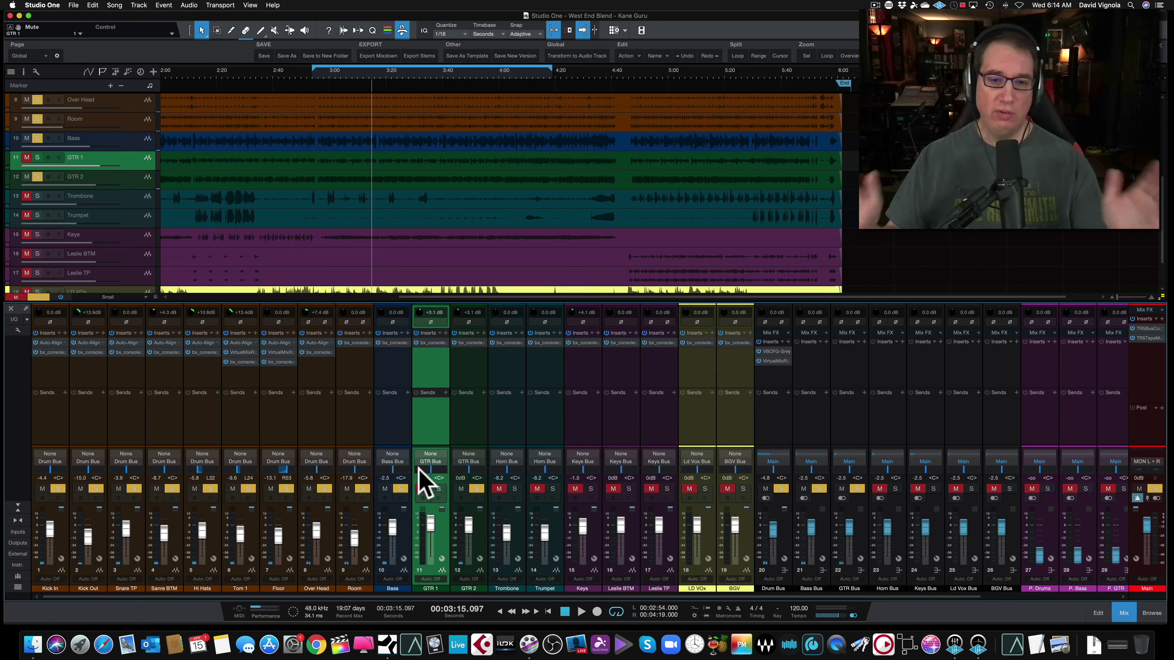
Move the mixer solo from the GTR 2 channel to GTR 1.
{"action": "left_click", "coordinate": [476, 489]}
{"action": "left_click", "coordinate": [439, 488]}
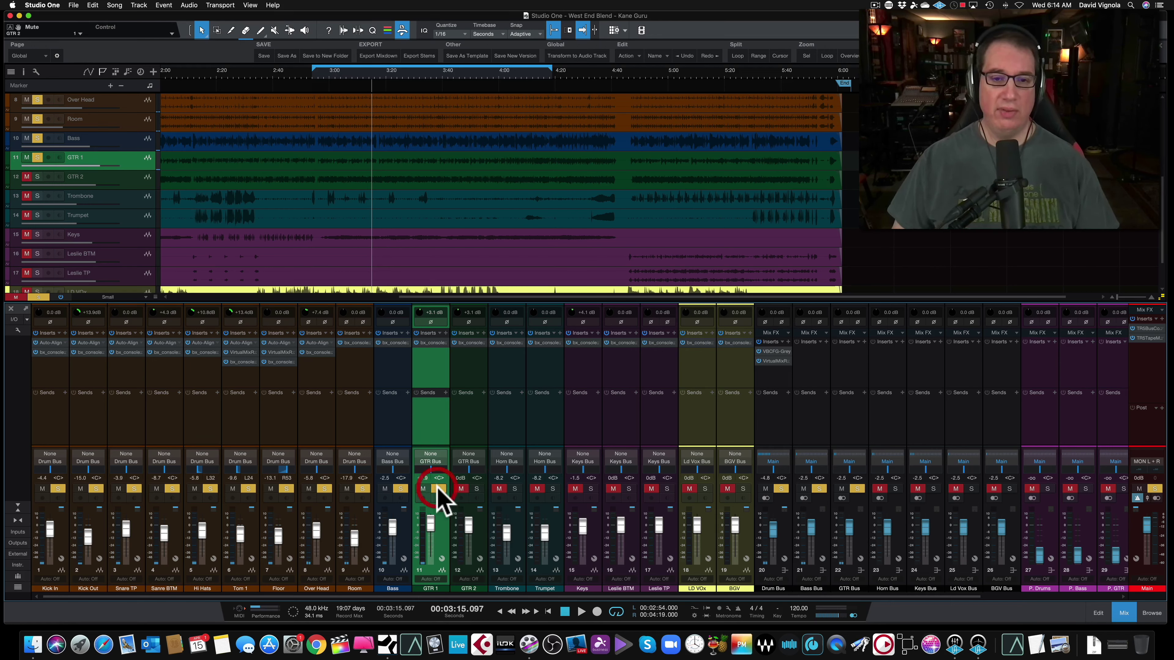
Start playback, raise the GTR 1 fader to +2.3 dB, and open its SSL 9000 J plugin.
{"action": "key", "text": "space"}
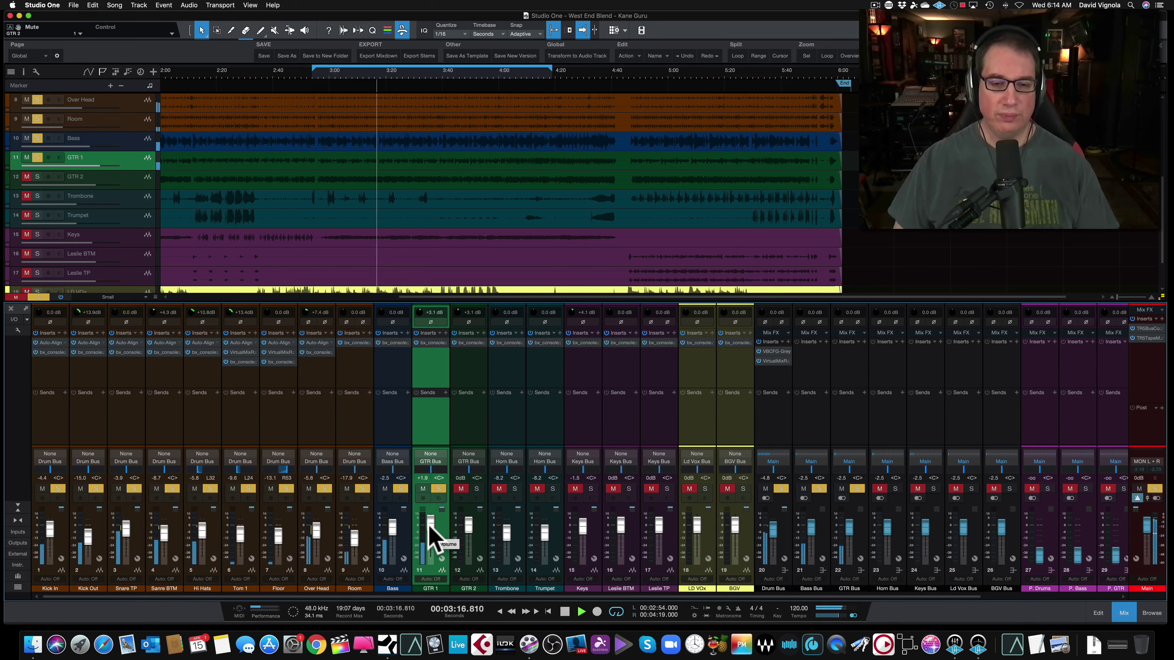
{"action": "left_click_drag", "start_coordinate": [429, 527], "coordinate": [428, 521]}
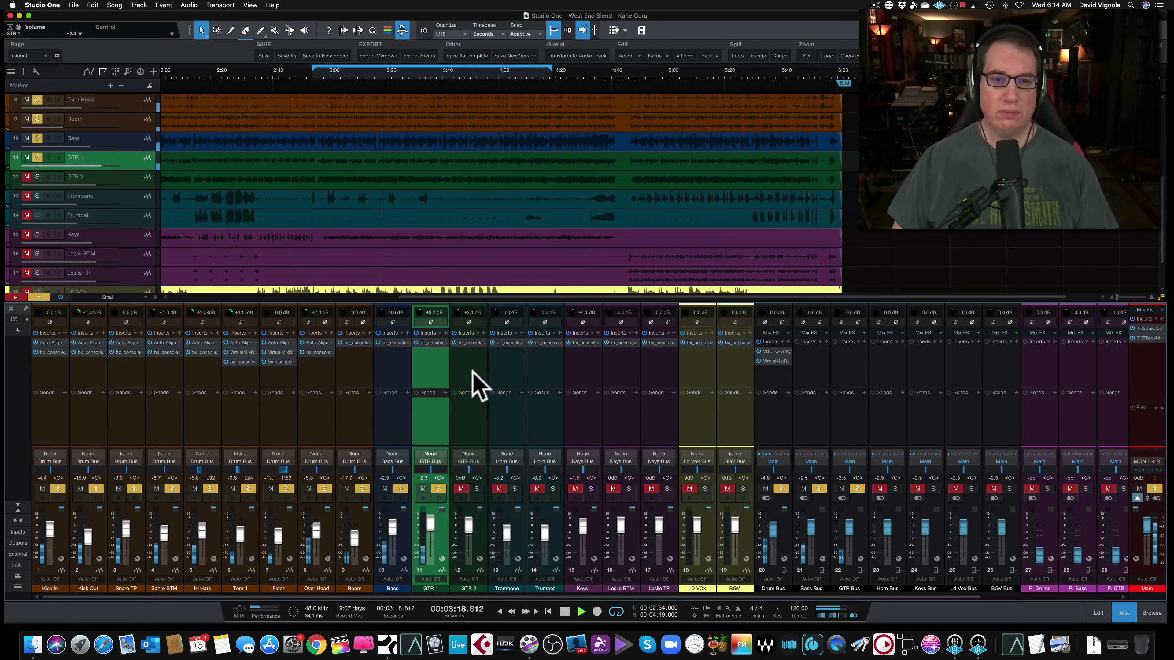
{"action": "left_click", "coordinate": [431, 343]}
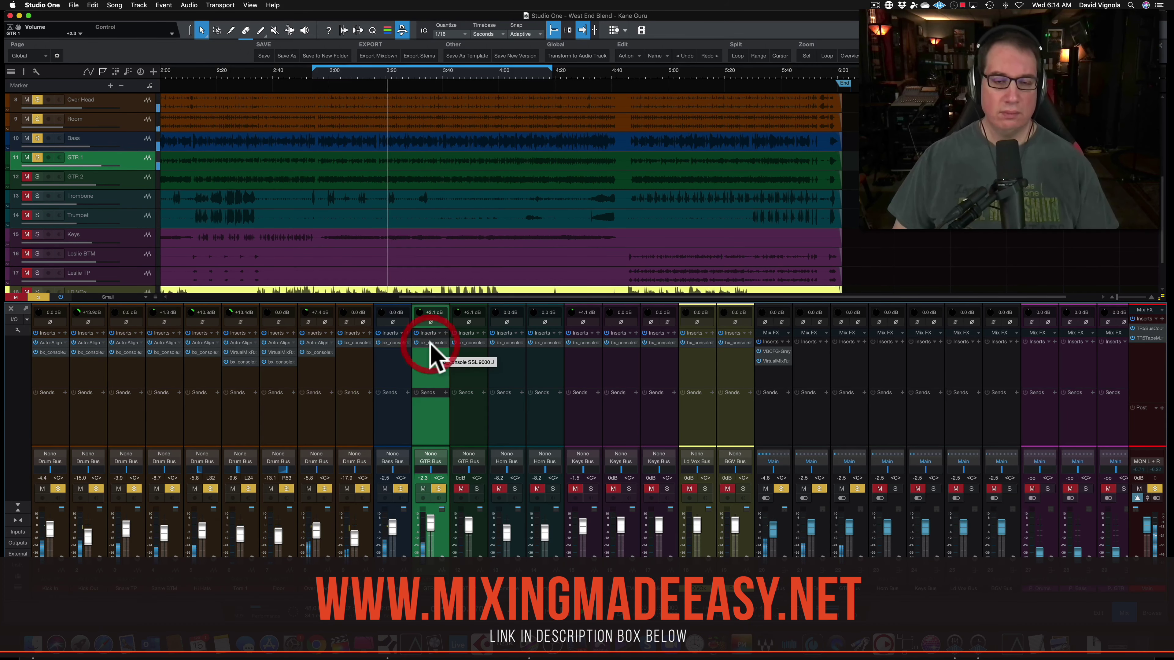
{"action": "left_click", "coordinate": [339, 126]}
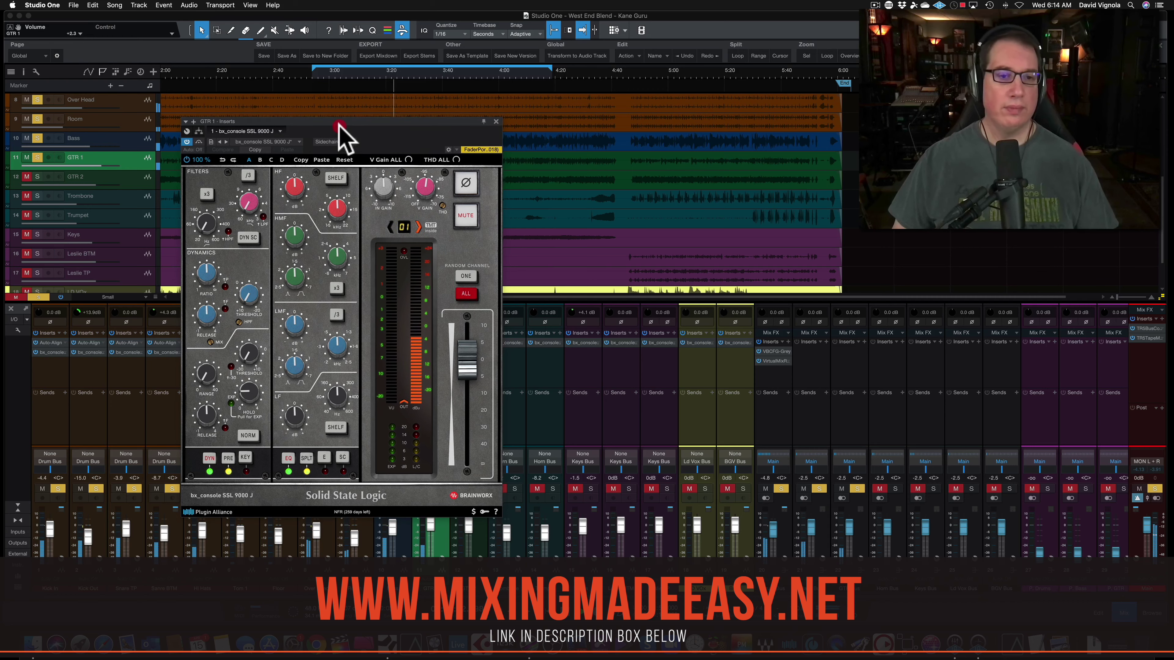
{"action": "left_click_drag", "start_coordinate": [339, 125], "coordinate": [340, 127]}
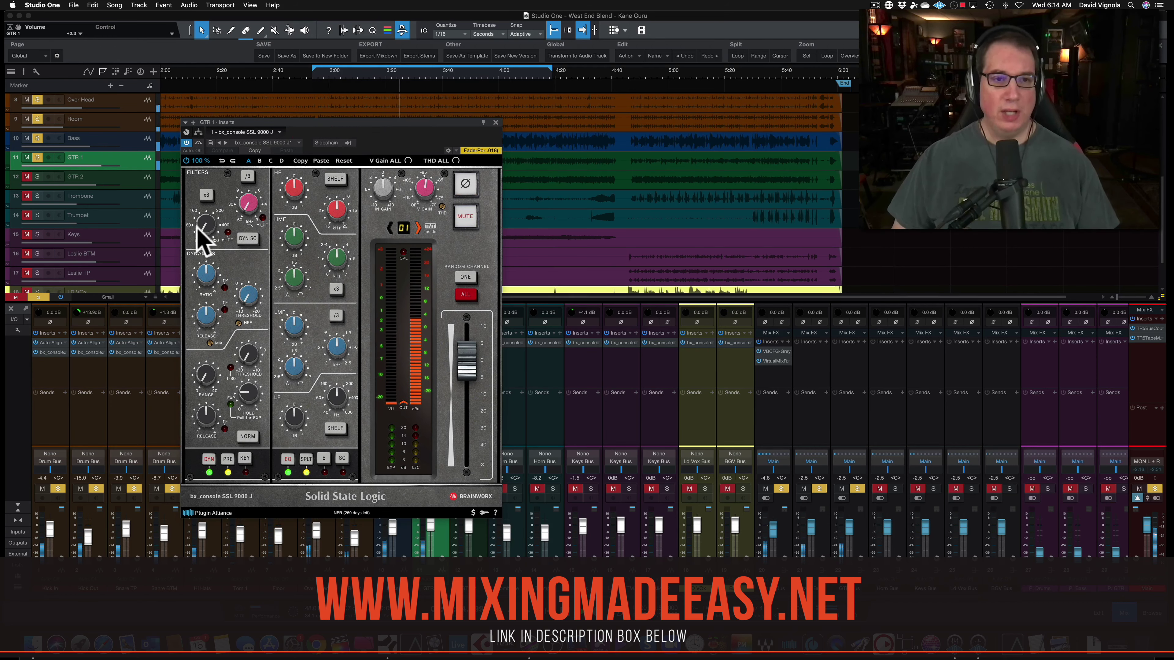
Enable the high-pass filter around 100 Hz and raise the compression ratio to 4.0:1.
{"action": "left_click", "coordinate": [228, 232]}
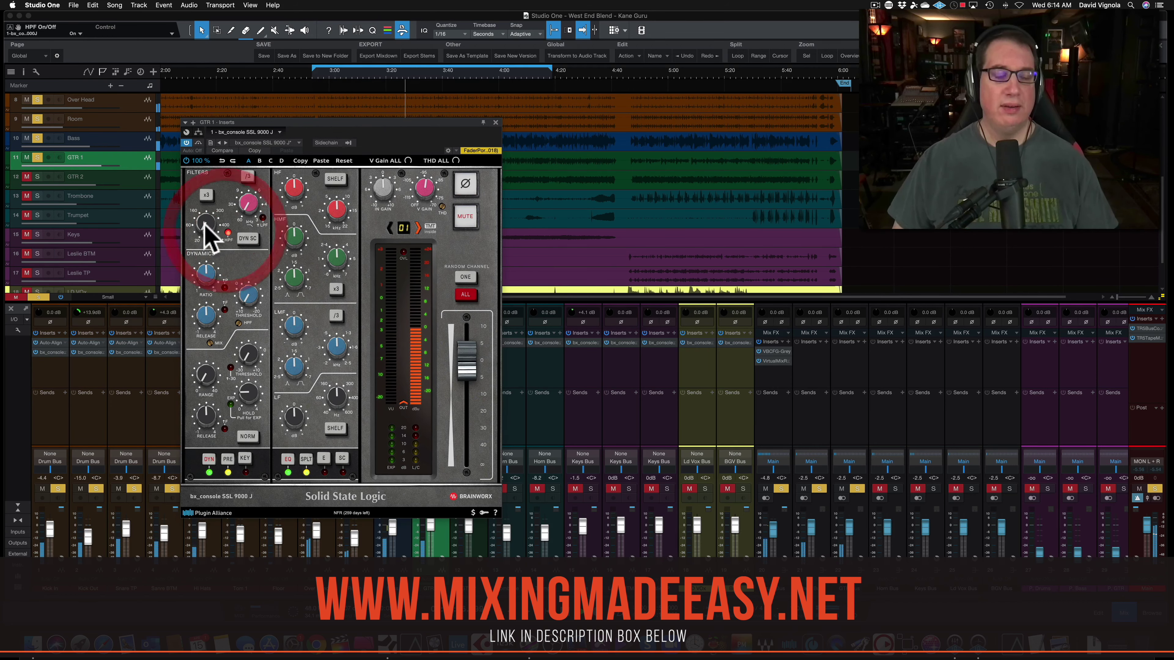
{"action": "left_click_drag", "start_coordinate": [205, 222], "coordinate": [198, 200]}
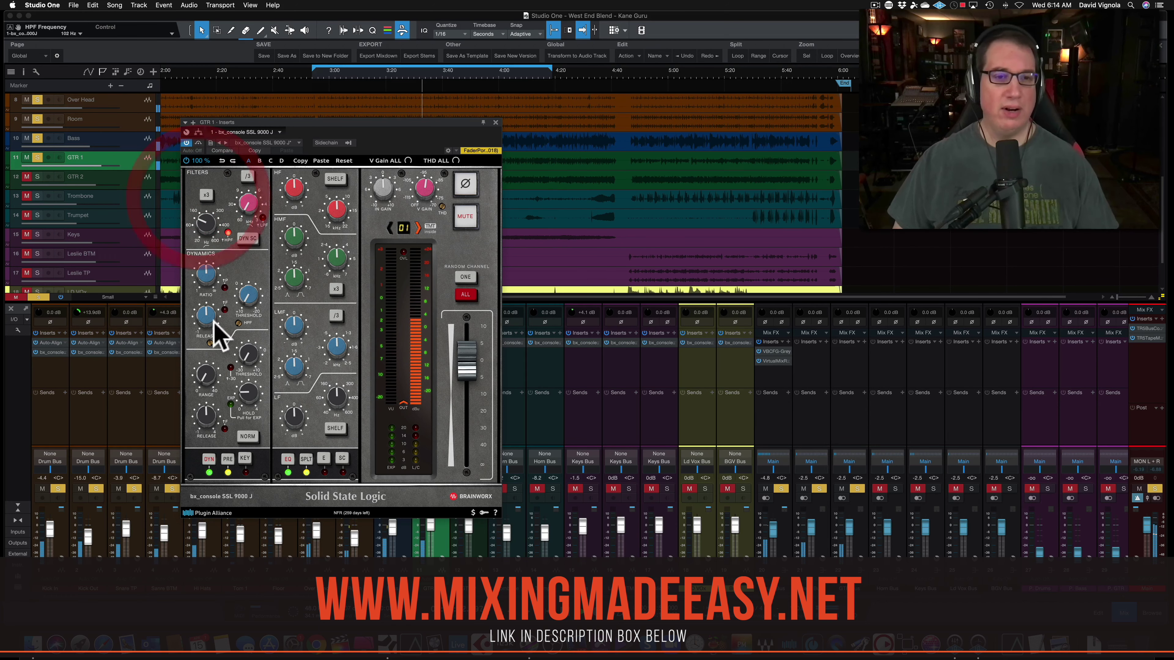
{"action": "left_click_drag", "start_coordinate": [204, 275], "coordinate": [204, 262]}
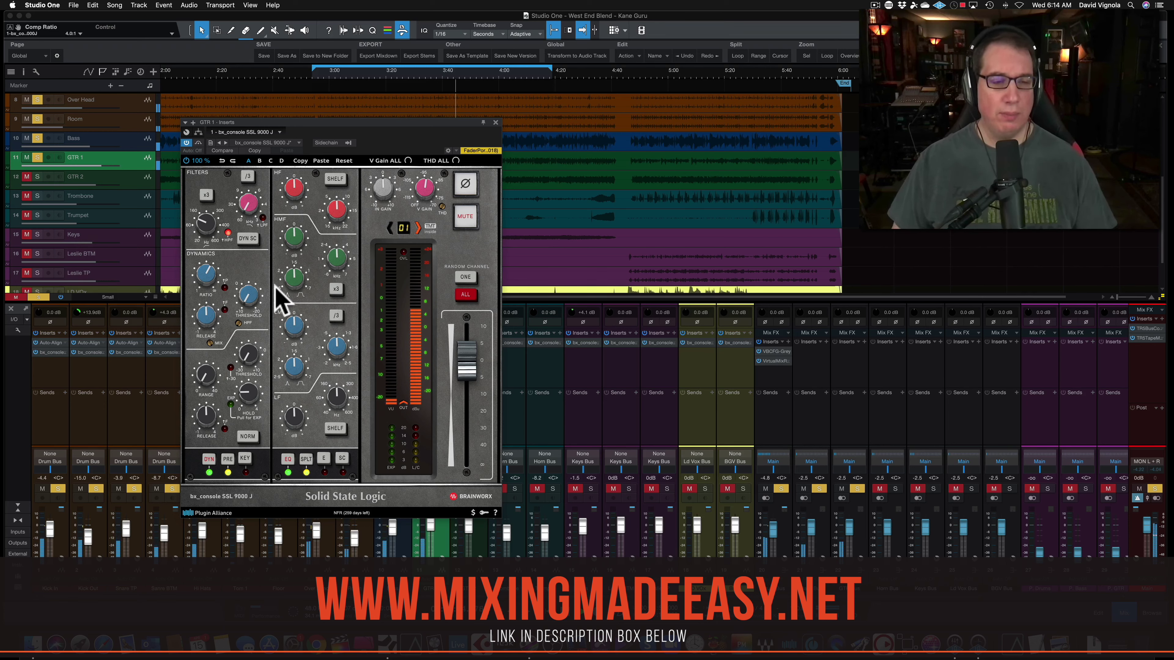
Set release to 0.15 s, threshold to -7.1 dB, and plugin output gain to about -1.9 dB.
{"action": "left_click", "coordinate": [206, 314]}
{"action": "left_click_drag", "start_coordinate": [205, 310], "coordinate": [244, 263]}
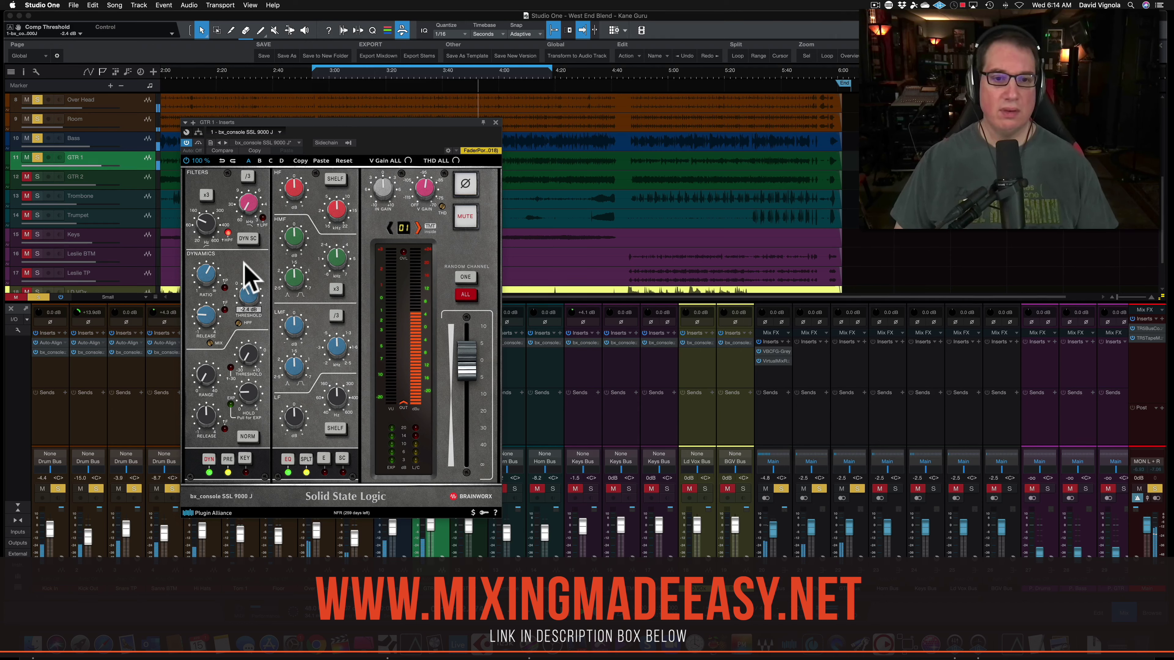
{"action": "left_click_drag", "start_coordinate": [245, 278], "coordinate": [249, 296]}
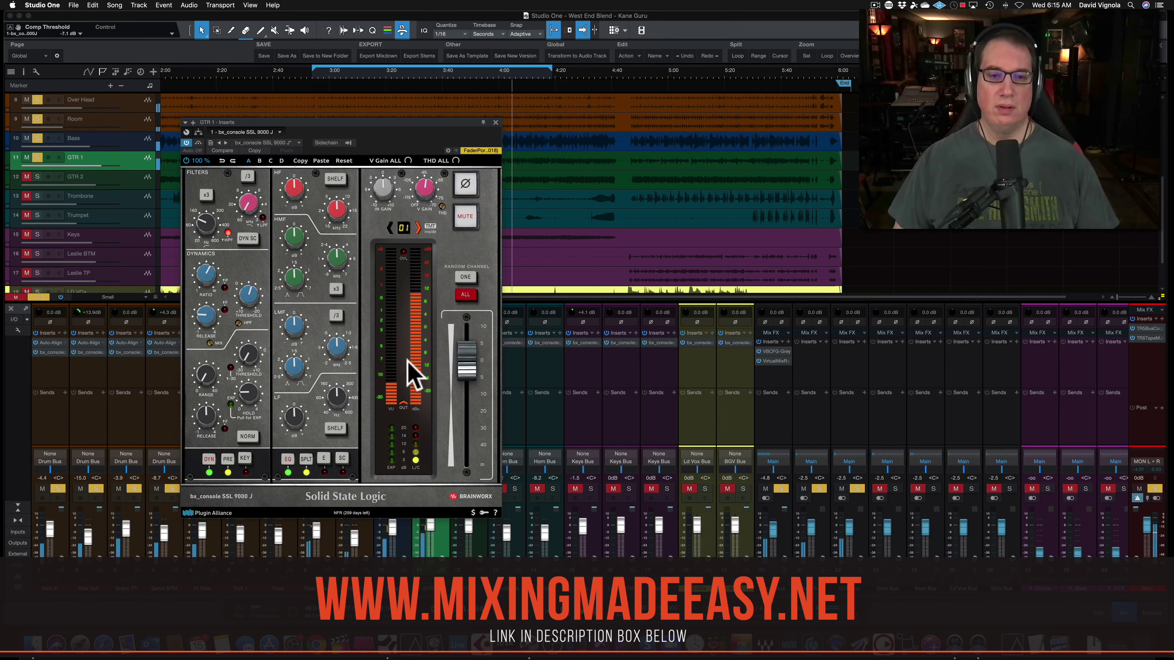
{"action": "mouse_move", "coordinate": [467, 361]}
{"action": "left_mouse_down"}
{"action": "mouse_move", "coordinate": [469, 374]}
{"action": "mouse_move", "coordinate": [465, 365]}
{"action": "left_mouse_up"}
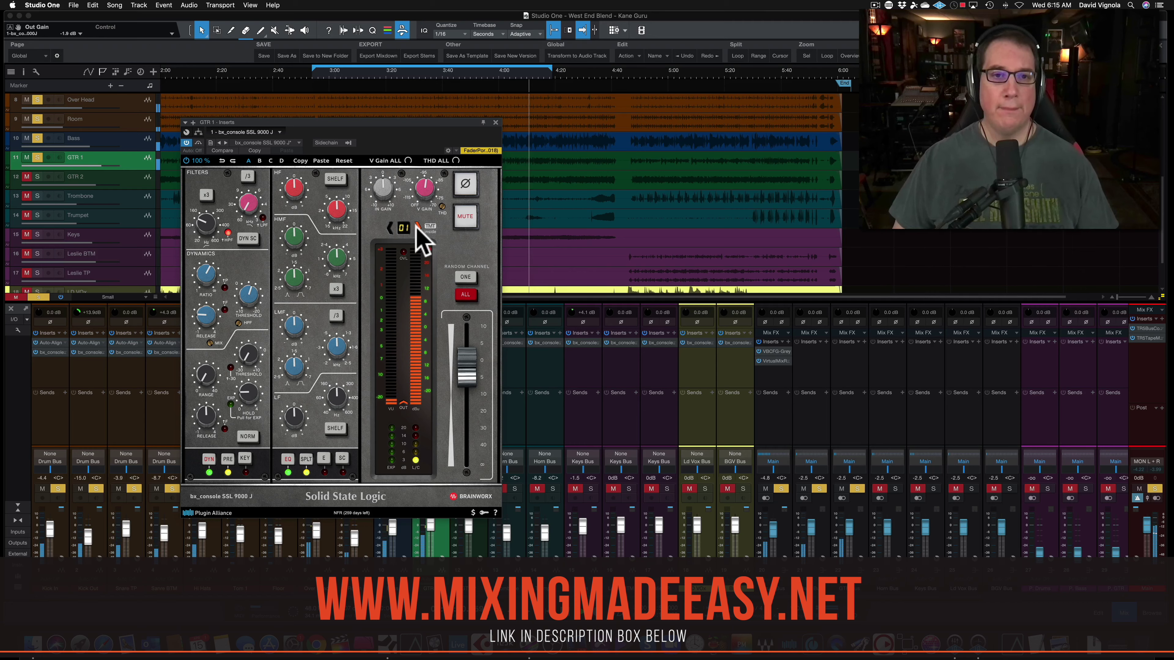
Step the console channel emulation up to channel 11 and adjust the virtual gain.
{"action": "left_click", "coordinate": [419, 227]}
{"action": "left_click", "coordinate": [418, 228]}
{"action": "left_click", "coordinate": [418, 227]}
{"action": "left_click", "coordinate": [418, 227]}
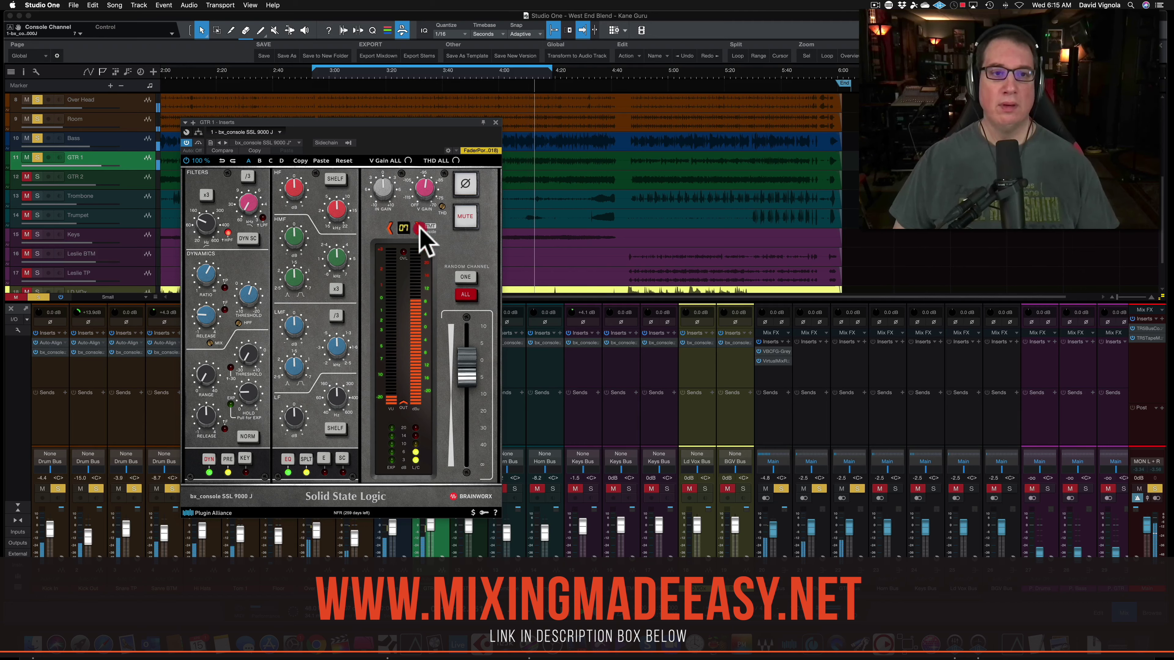
{"action": "left_click", "coordinate": [419, 227]}
{"action": "left_click", "coordinate": [419, 227]}
{"action": "left_click", "coordinate": [420, 227]}
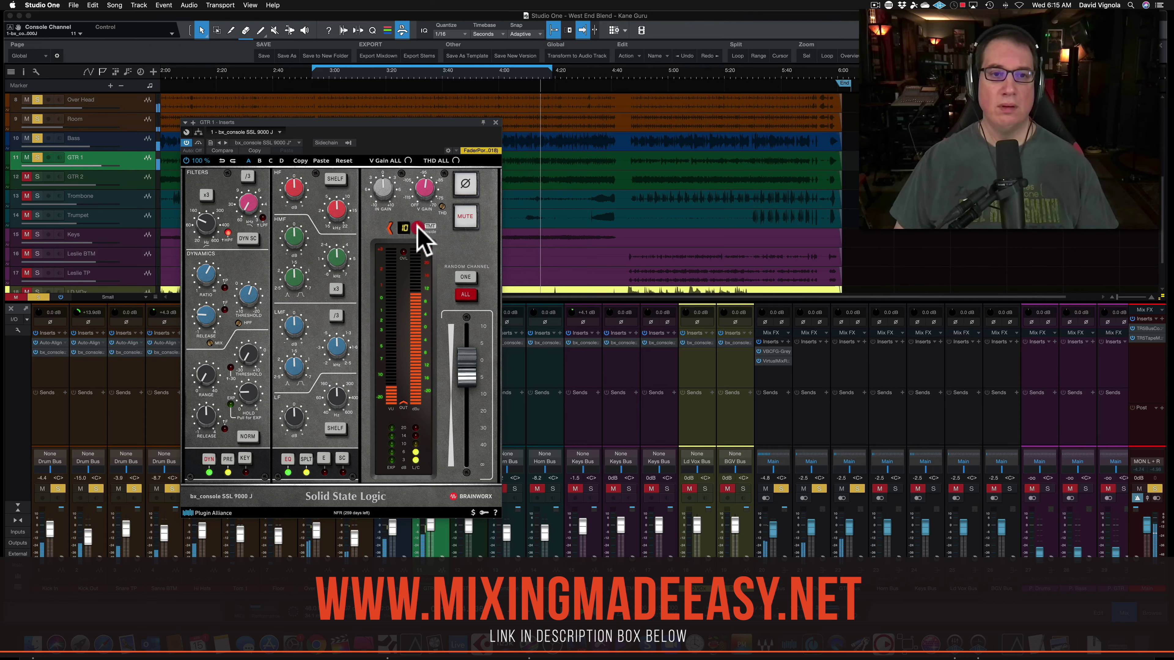
{"action": "left_click", "coordinate": [419, 227]}
{"action": "left_click_drag", "start_coordinate": [427, 185], "coordinate": [429, 178]}
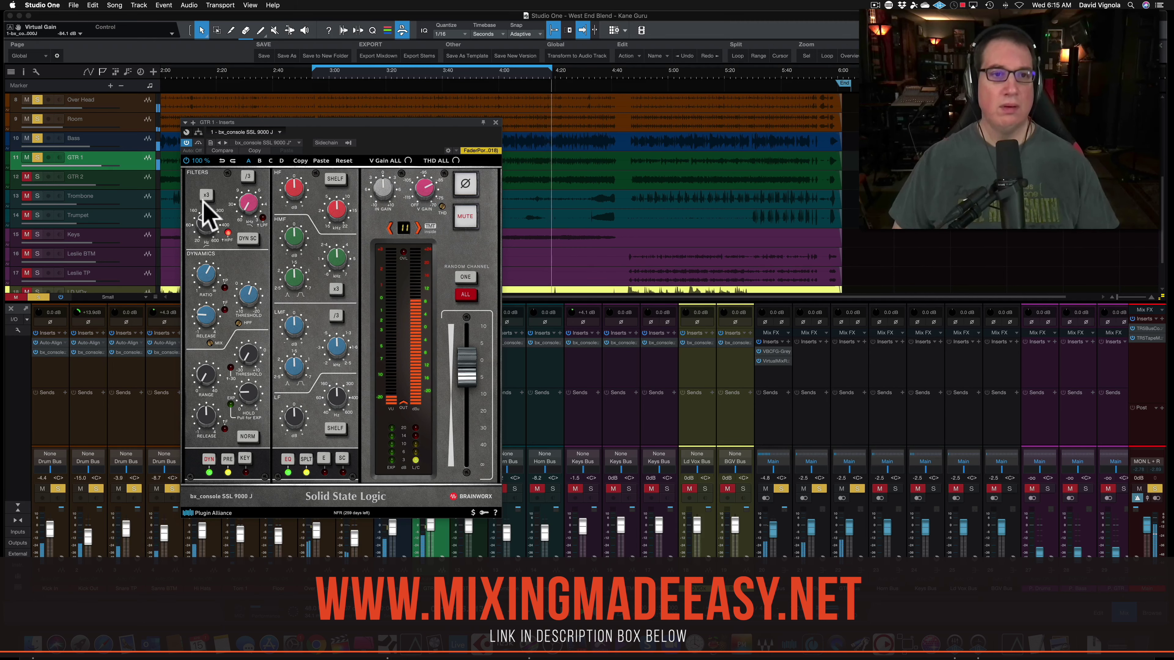
Compare the sound with the plugin bypassed, then leave it active.
{"action": "left_click", "coordinate": [197, 142]}
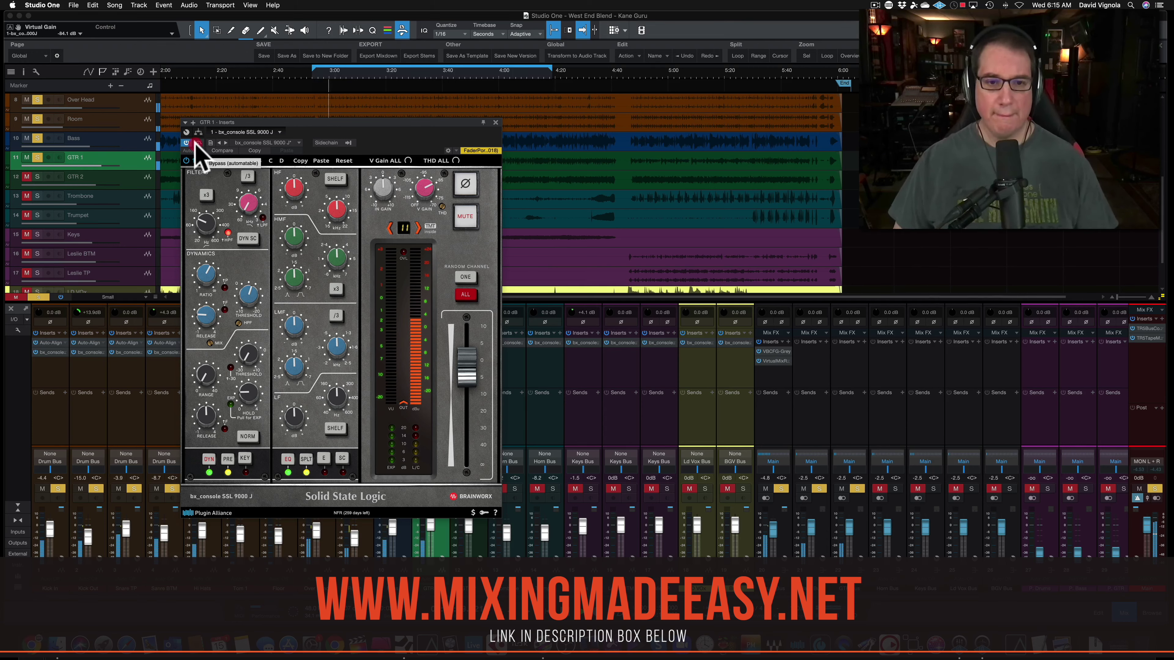
{"action": "left_click", "coordinate": [196, 143]}
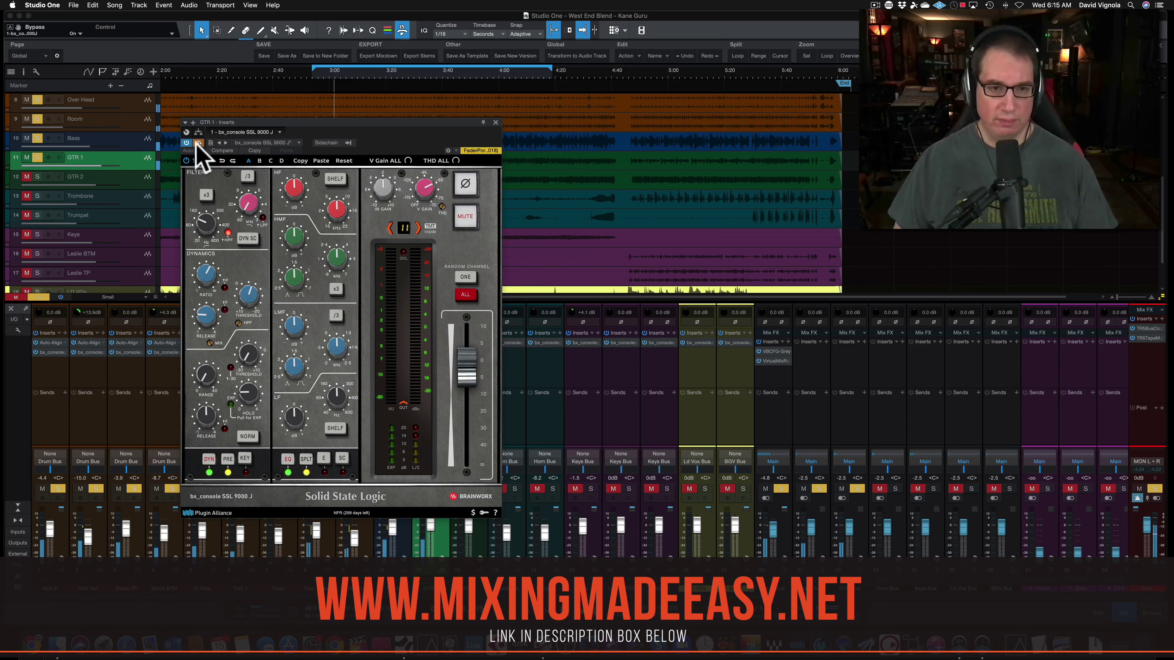
{"action": "left_click", "coordinate": [197, 144]}
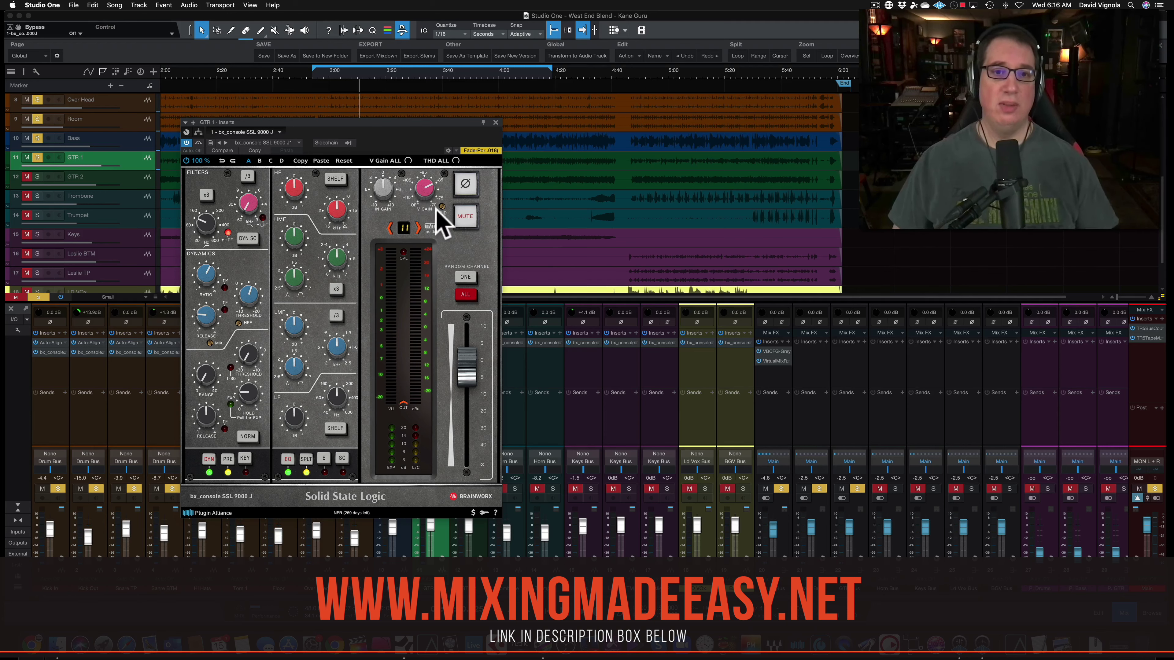
Try the THD distortion amount, return it to off, and reposition the plugin window.
{"action": "left_click_drag", "start_coordinate": [438, 209], "coordinate": [443, 177]}
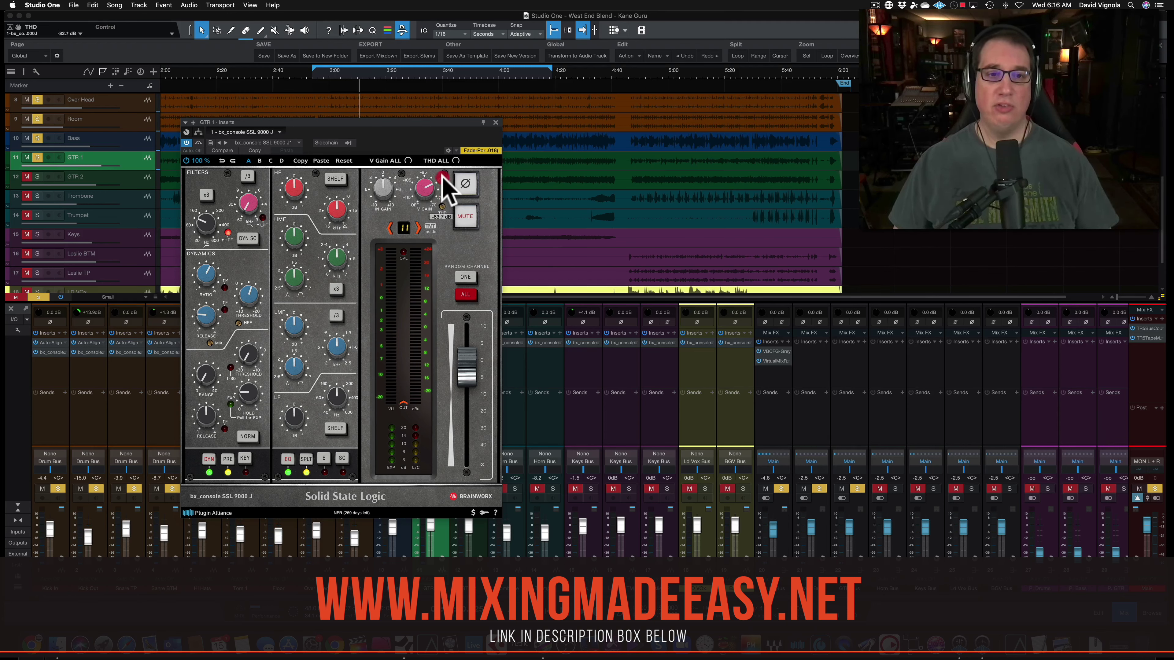
{"action": "left_click", "coordinate": [439, 229]}
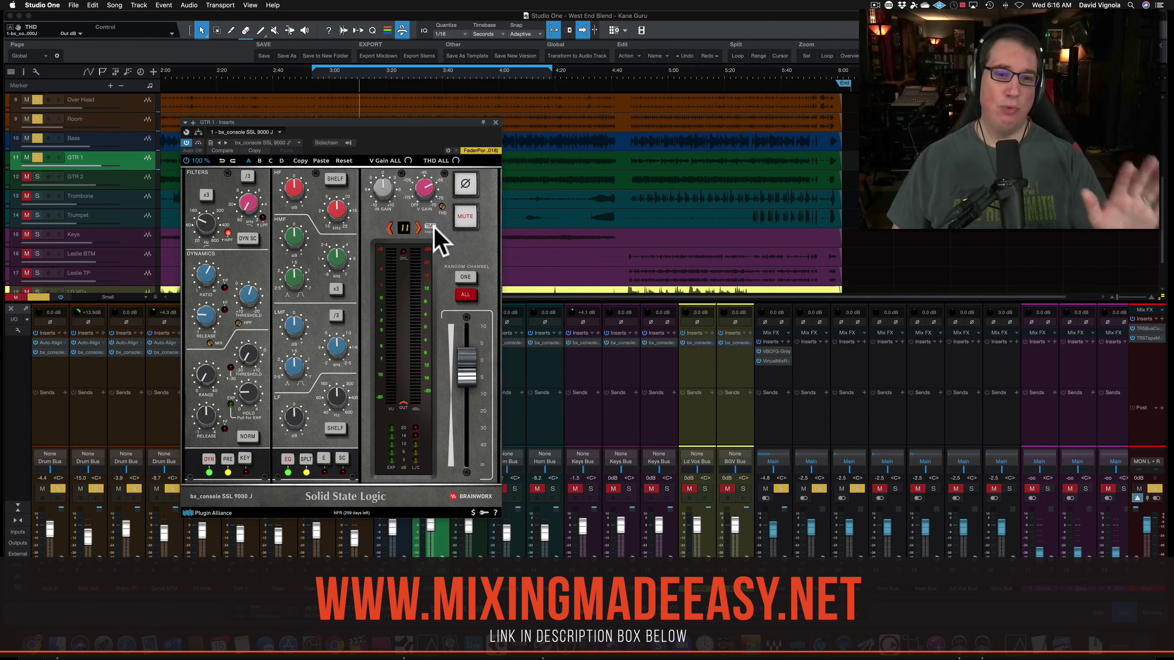
{"action": "left_click", "coordinate": [437, 198]}
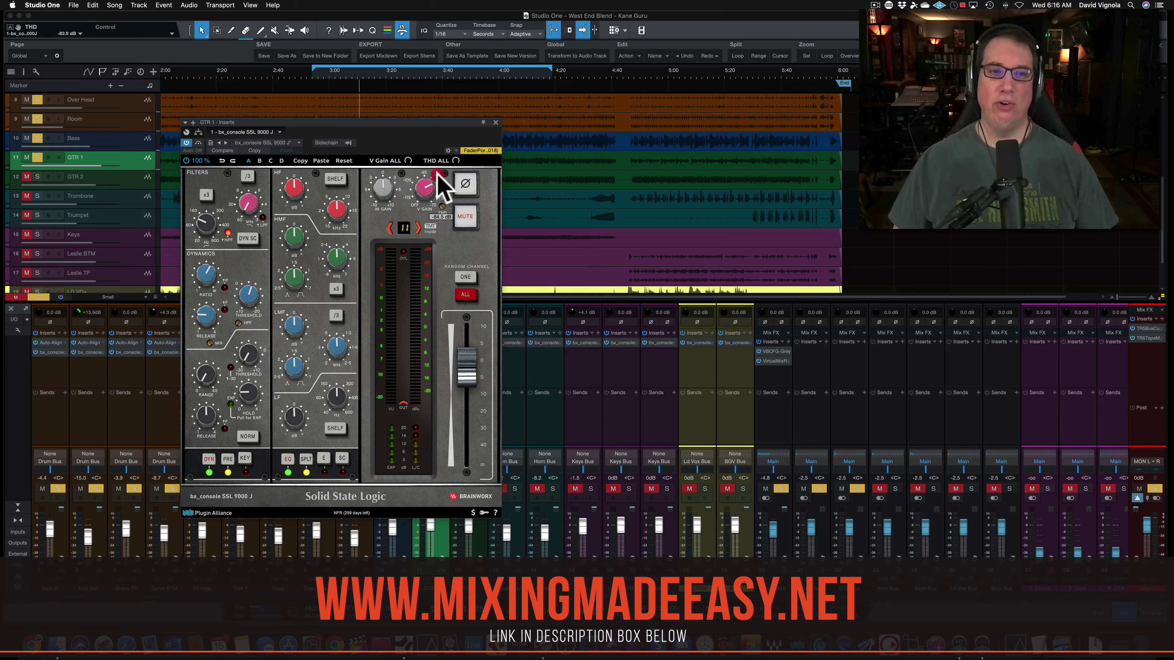
{"action": "left_click", "coordinate": [437, 241]}
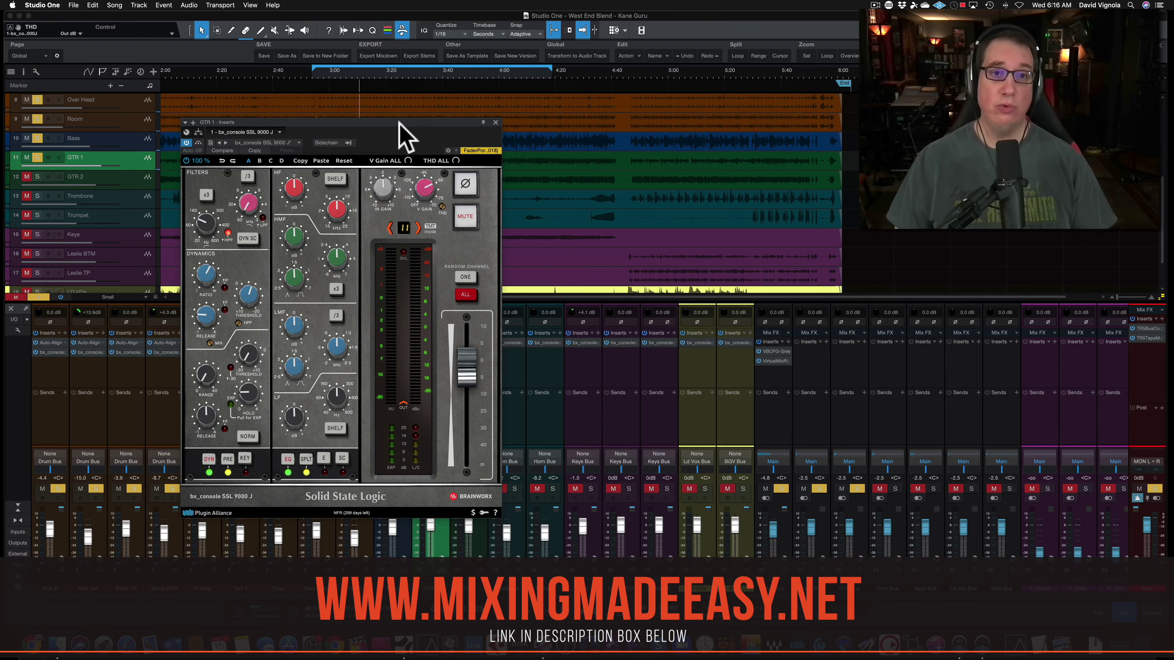
{"action": "left_click_drag", "start_coordinate": [401, 125], "coordinate": [404, 122]}
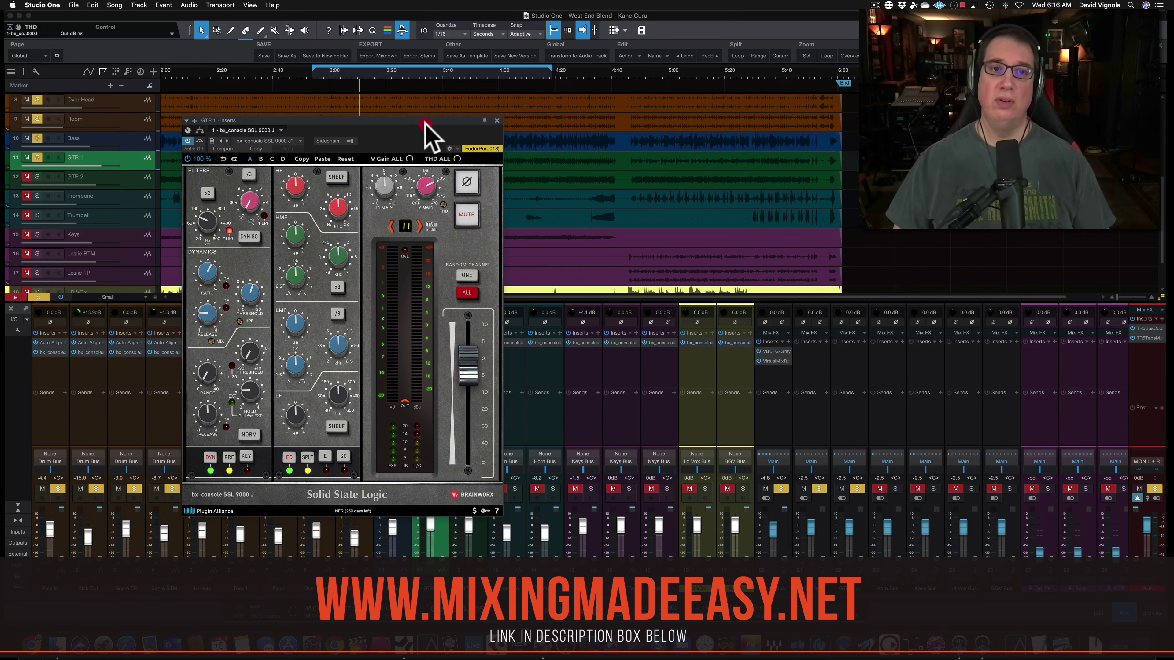
{"action": "left_click_drag", "start_coordinate": [426, 127], "coordinate": [424, 130]}
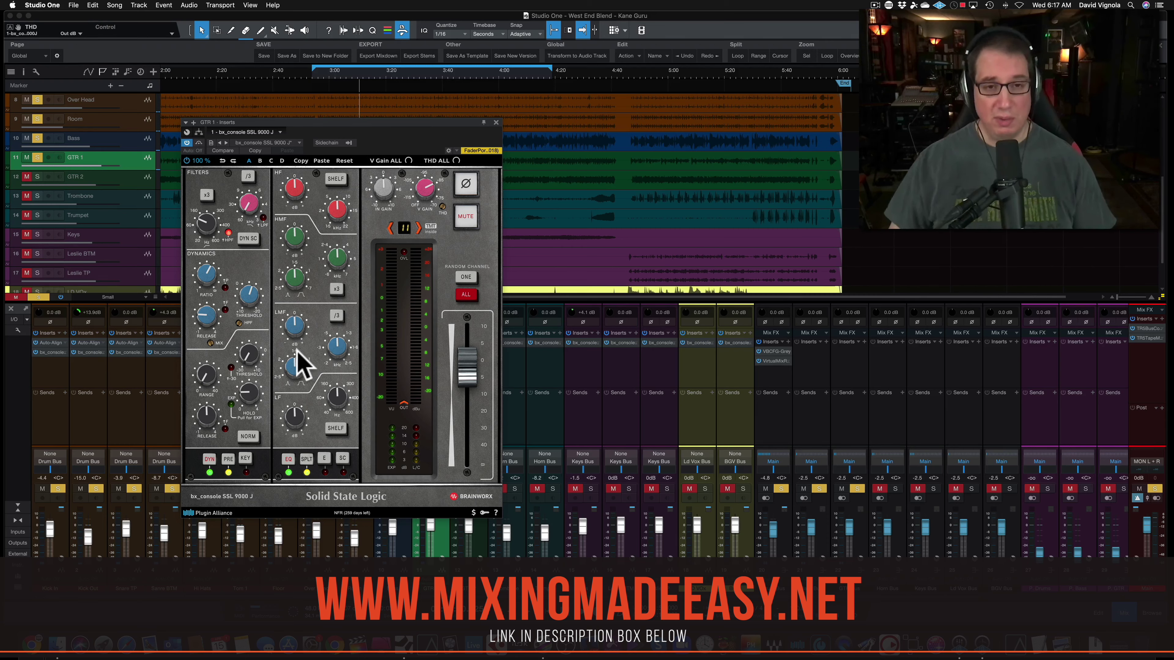
Play the West End Blend song to audition the processed GTR 1.
{"action": "key", "text": "space"}
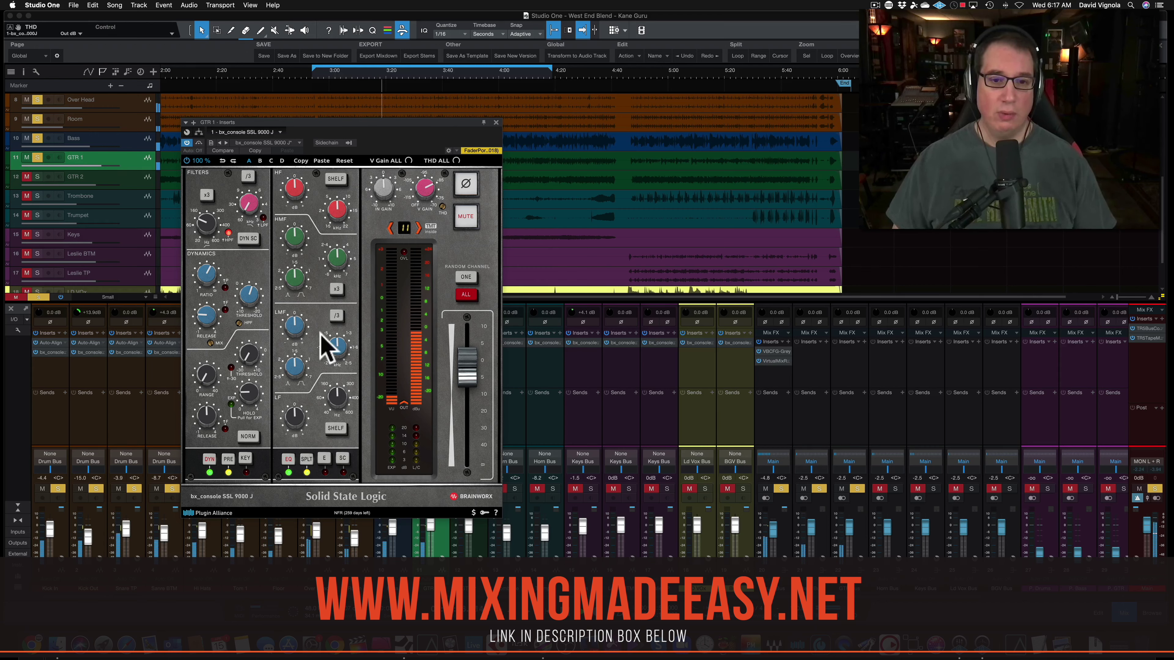
{"action": "left_click", "coordinate": [199, 144]}
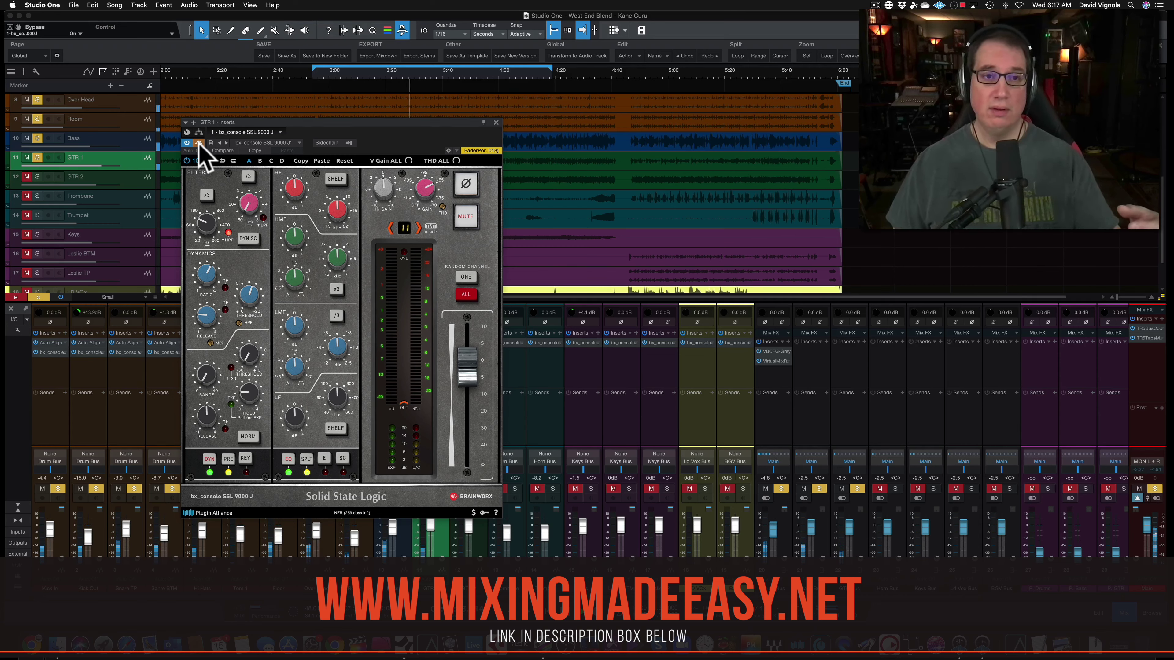
{"action": "left_click", "coordinate": [199, 143]}
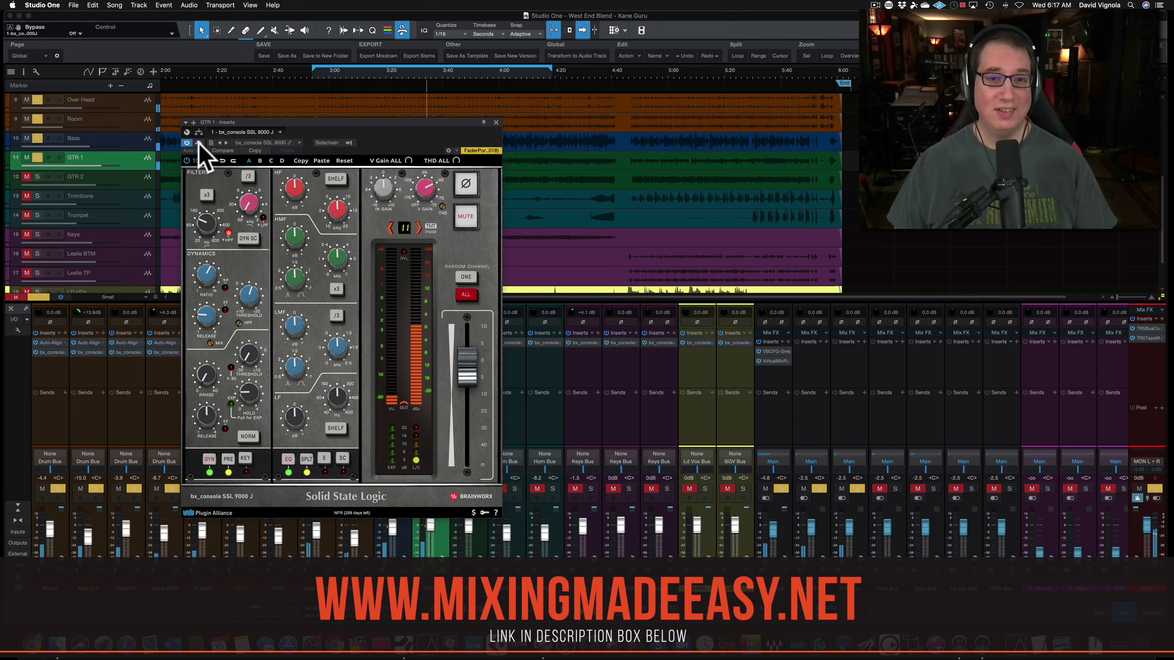
{"action": "left_click", "coordinate": [199, 143]}
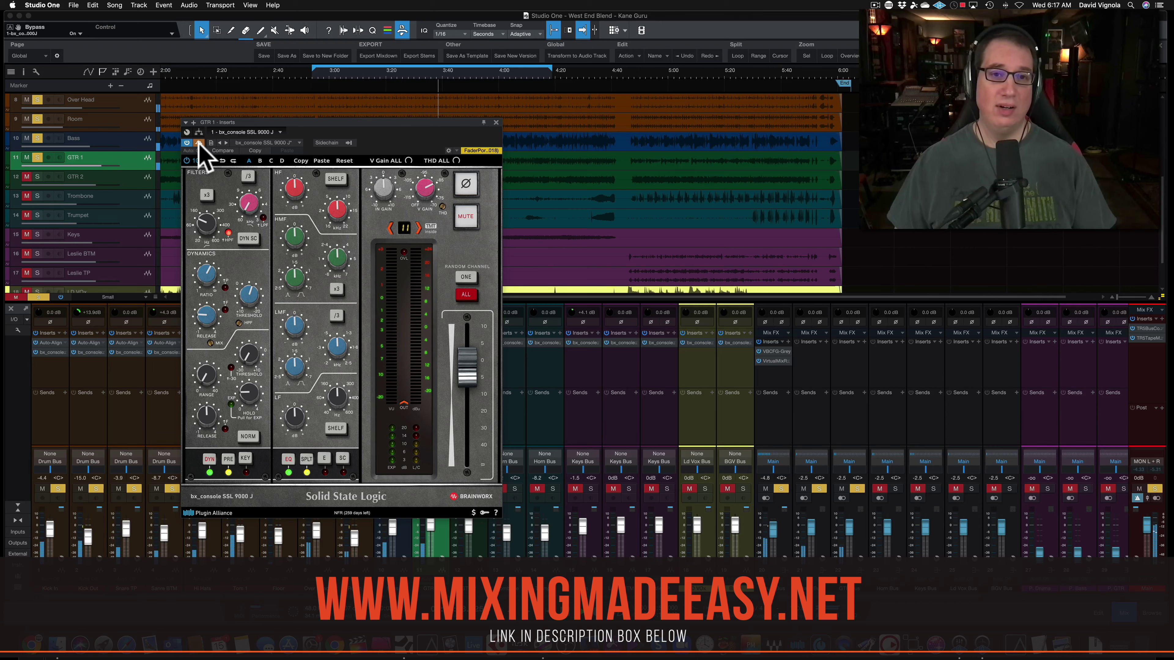
{"action": "left_click", "coordinate": [198, 143]}
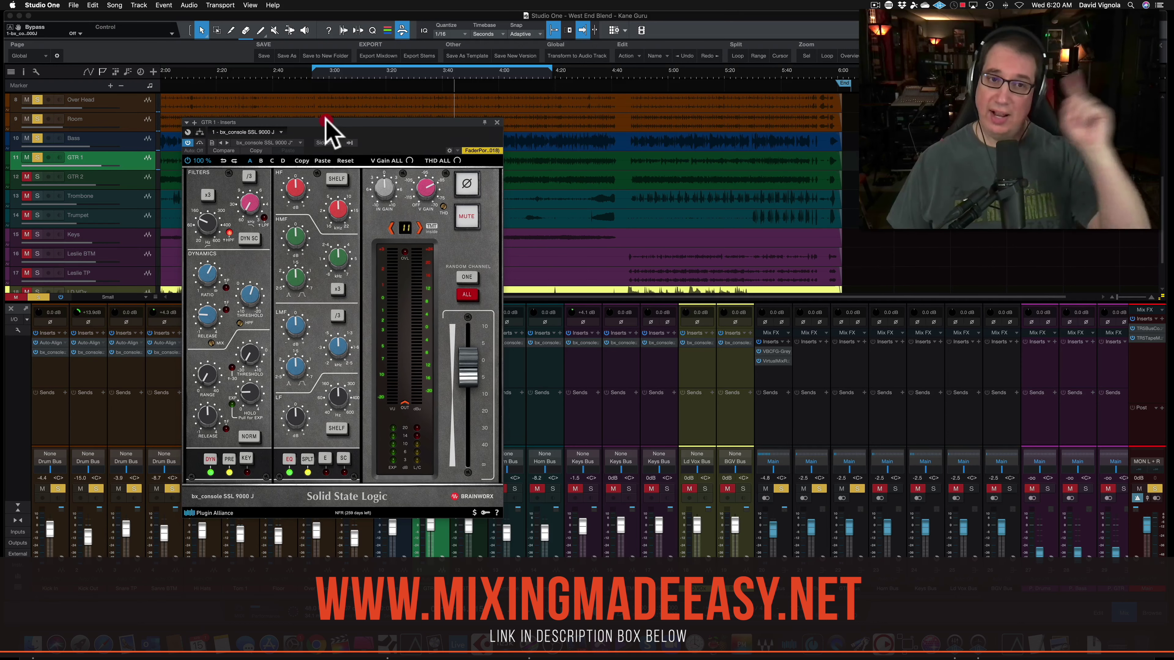
{"action": "left_click_drag", "start_coordinate": [325, 120], "coordinate": [330, 123]}
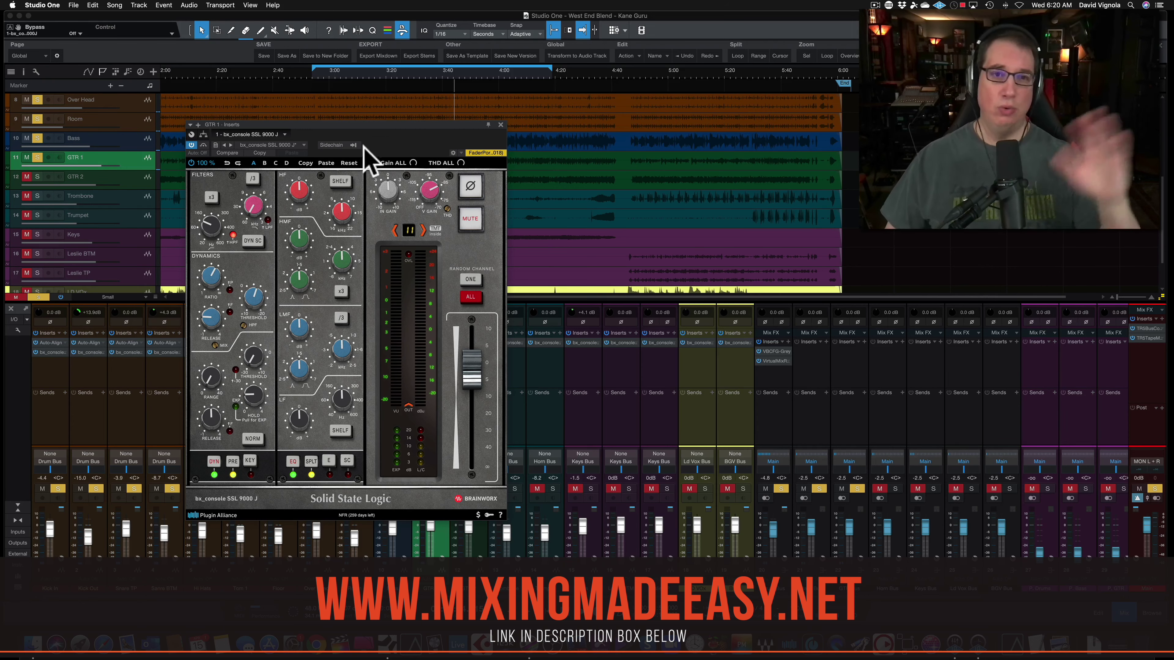
{"action": "left_click_drag", "start_coordinate": [369, 124], "coordinate": [375, 123]}
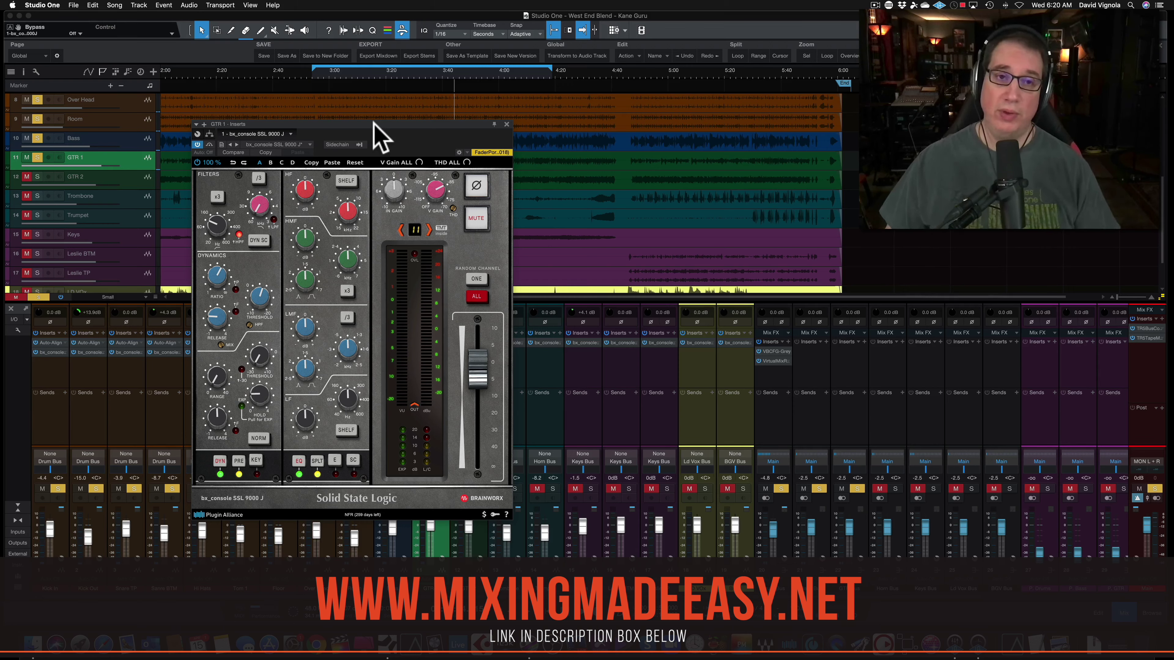
{"action": "left_click_drag", "start_coordinate": [374, 123], "coordinate": [374, 122]}
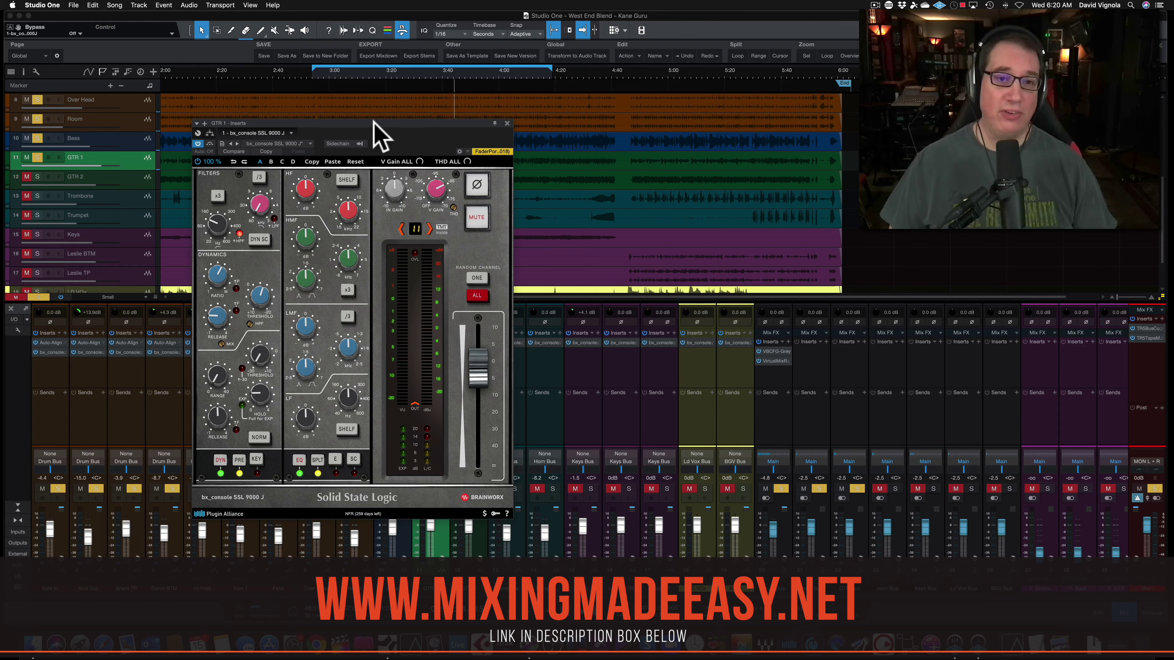
{"action": "left_click_drag", "start_coordinate": [374, 122], "coordinate": [373, 124]}
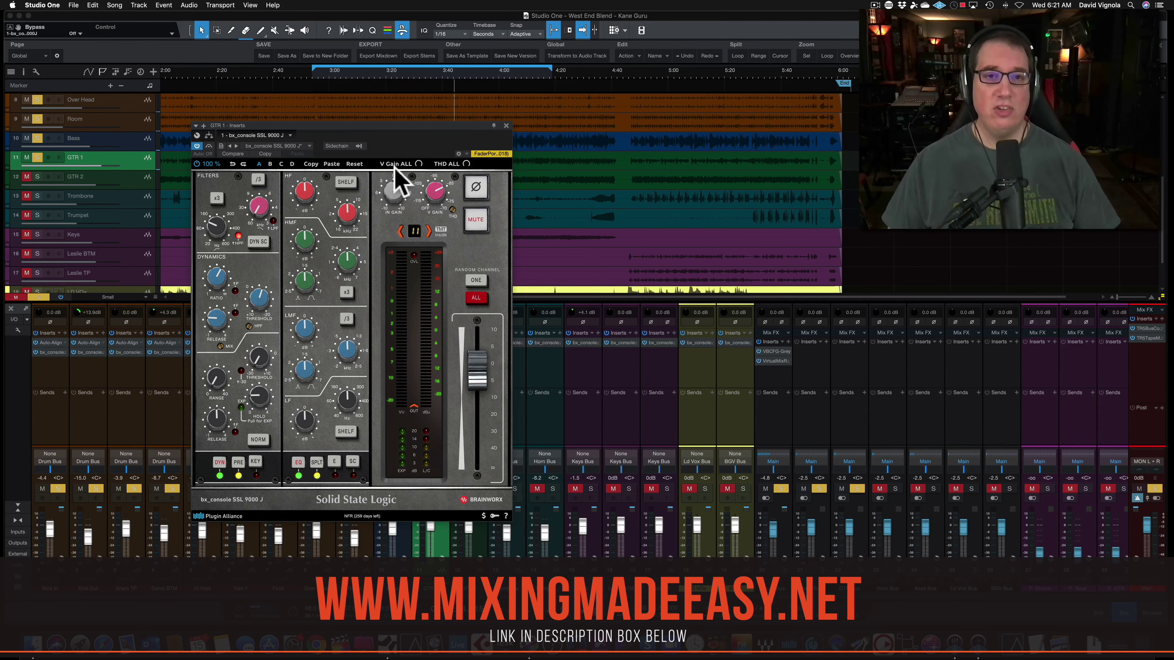
{"action": "left_click_drag", "start_coordinate": [398, 128], "coordinate": [391, 132]}
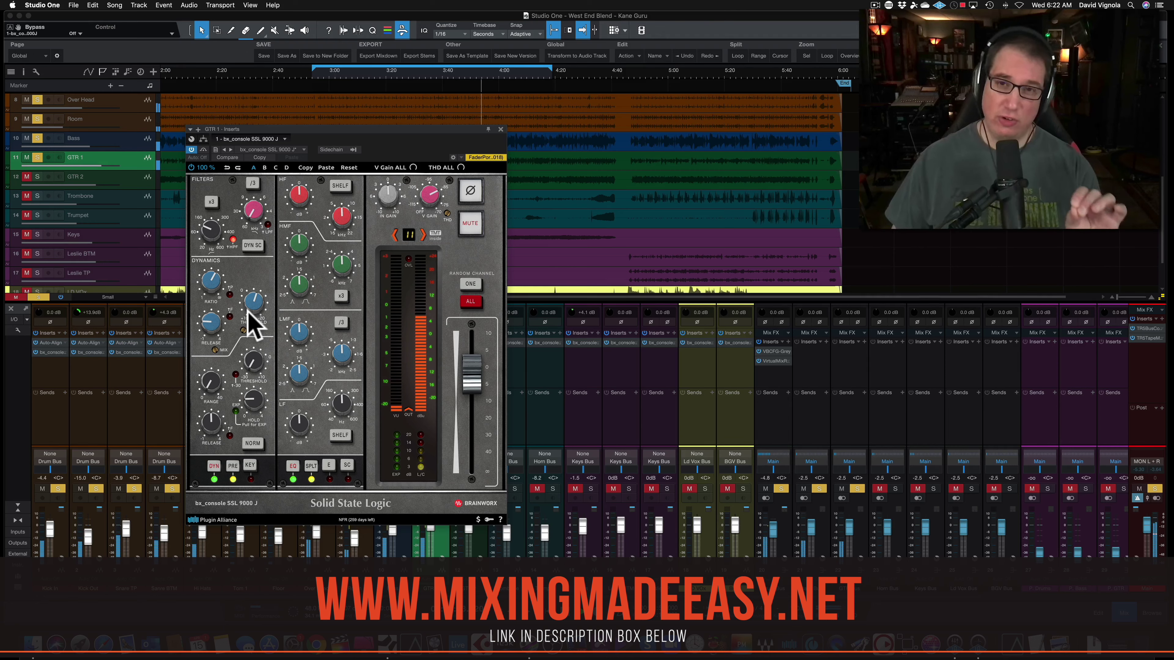
{"action": "left_click", "coordinate": [230, 316]}
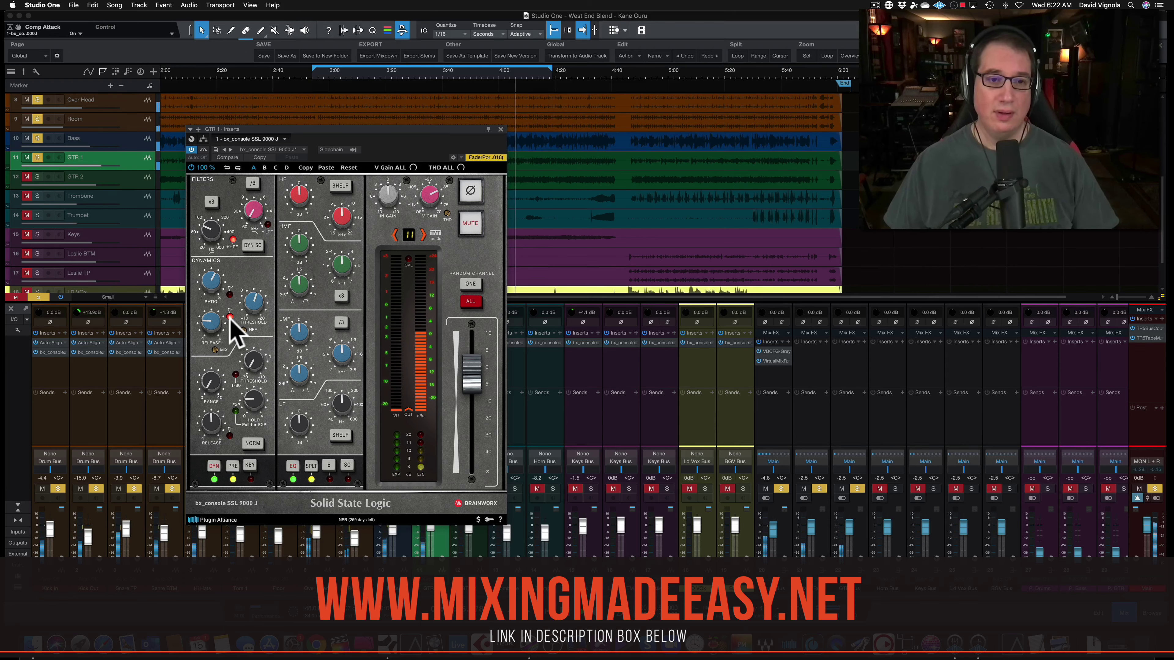
{"action": "left_click", "coordinate": [231, 318]}
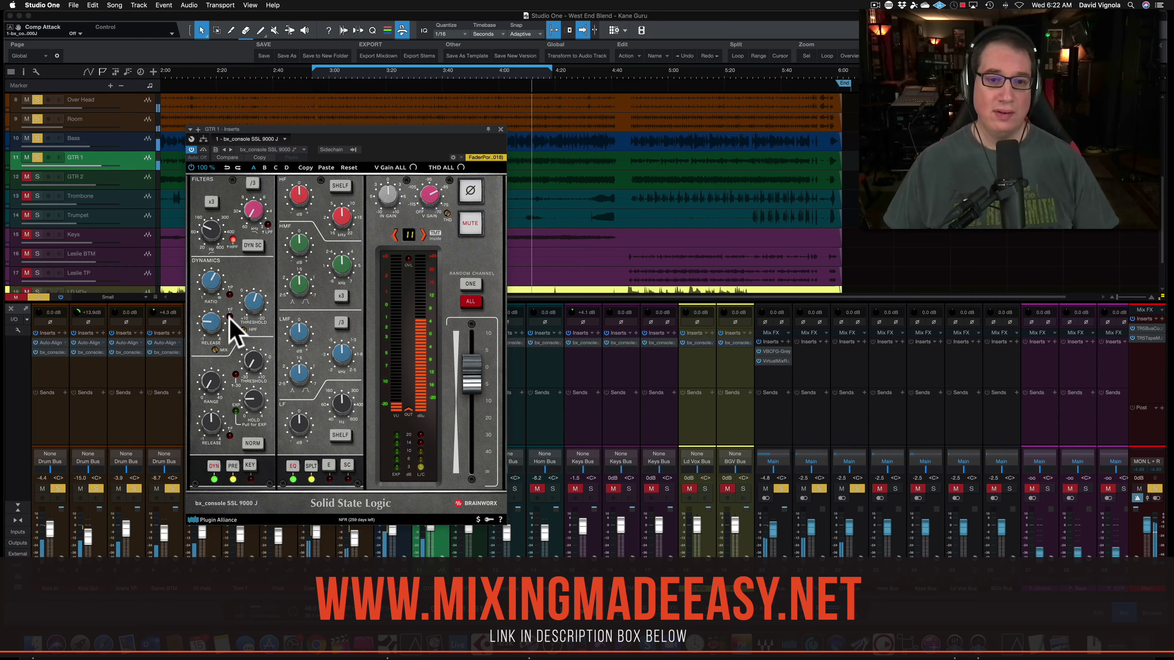
{"action": "left_click", "coordinate": [230, 319]}
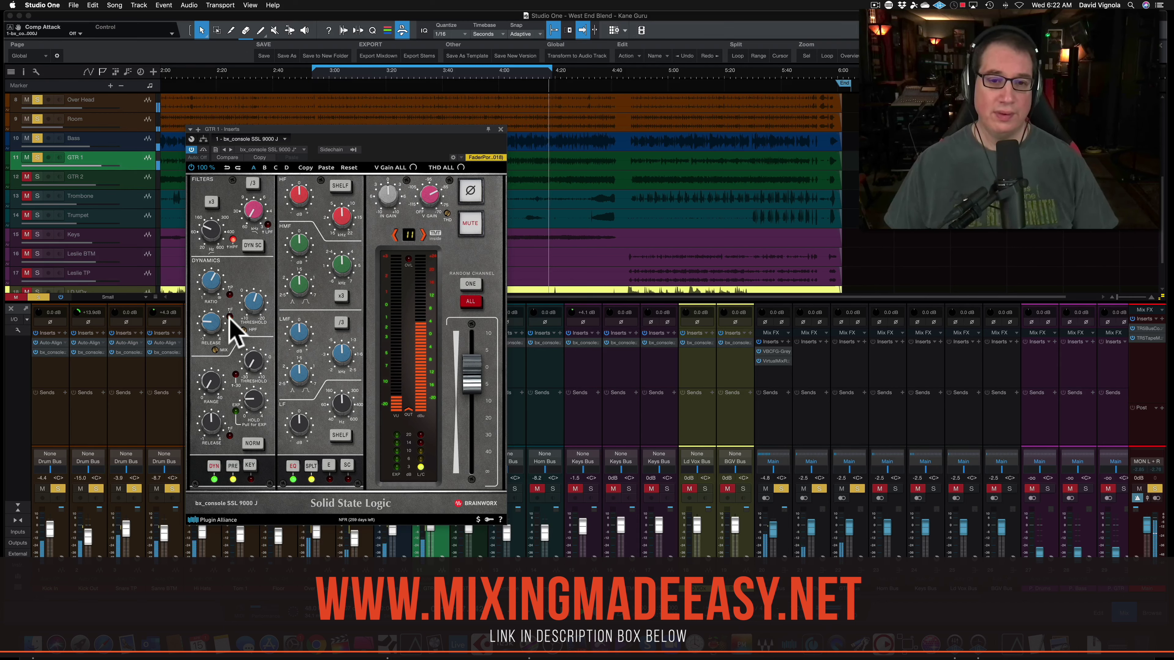
{"action": "left_click", "coordinate": [230, 319]}
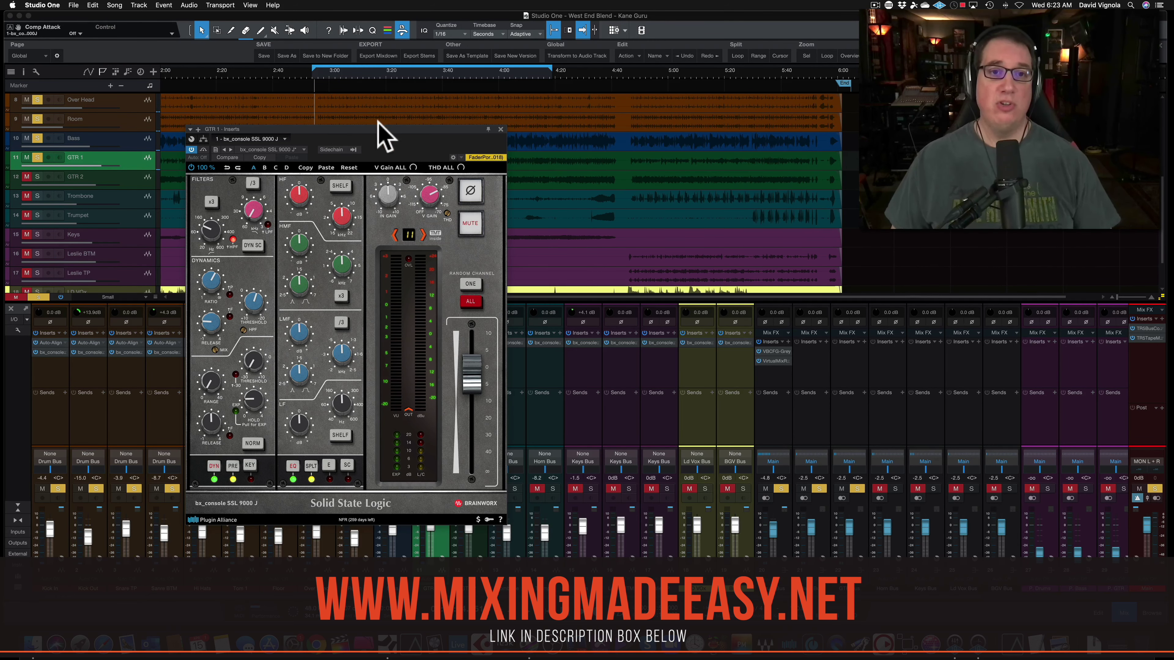
Select the Bass Bus channel and switch off its solo.
{"action": "left_click_drag", "start_coordinate": [384, 132], "coordinate": [270, 144]}
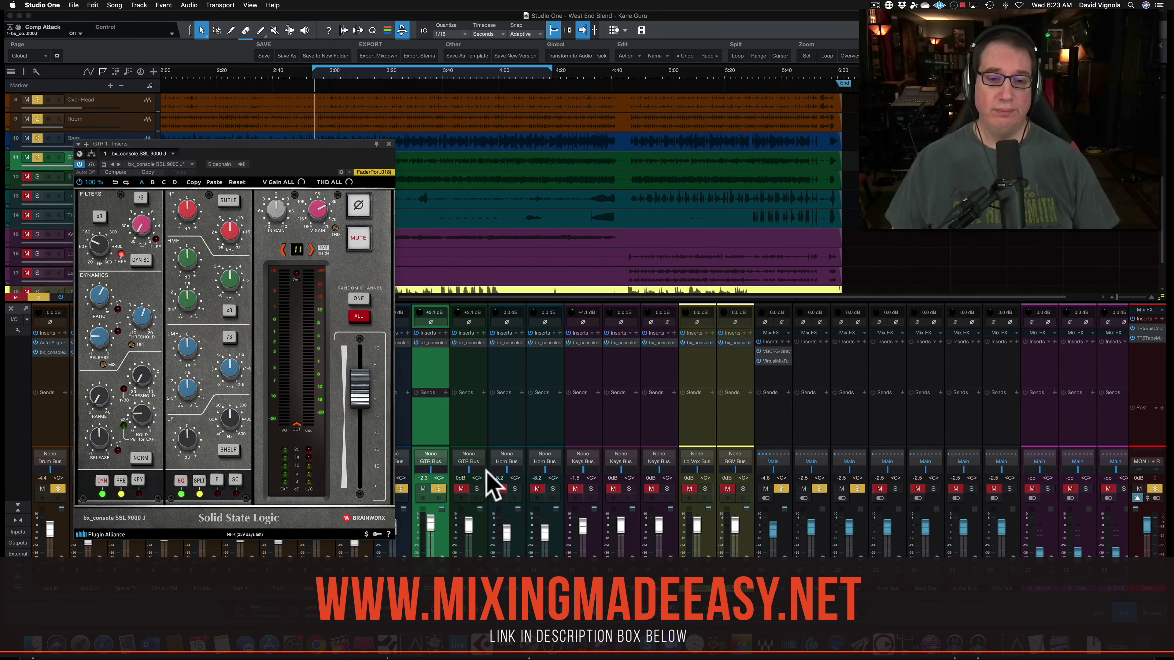
{"action": "left_click", "coordinate": [803, 484]}
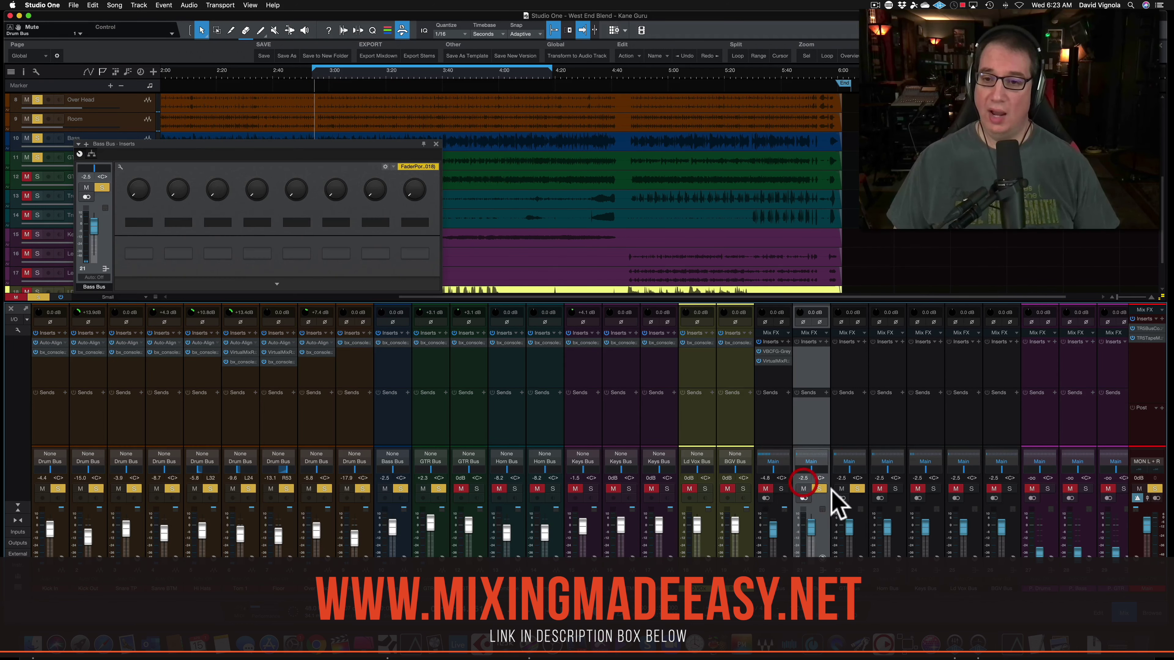
{"action": "left_click", "coordinate": [803, 488]}
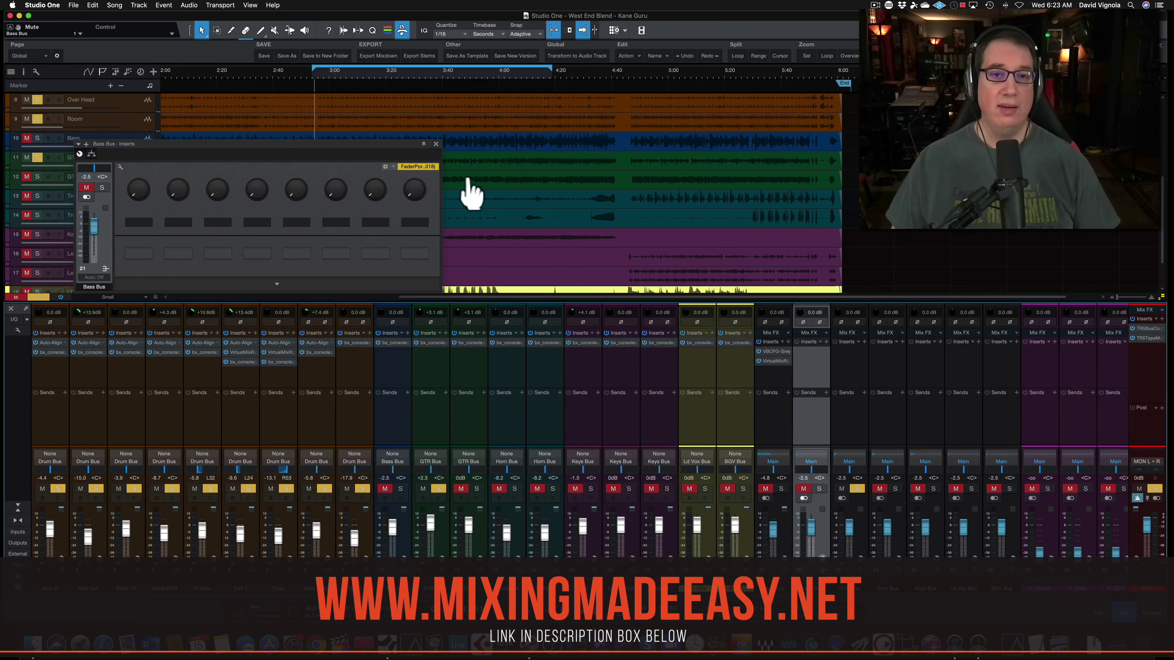
Close the Bass Bus inserts and reopen GTR 1's SSL 9000 J window.
{"action": "left_click", "coordinate": [436, 143]}
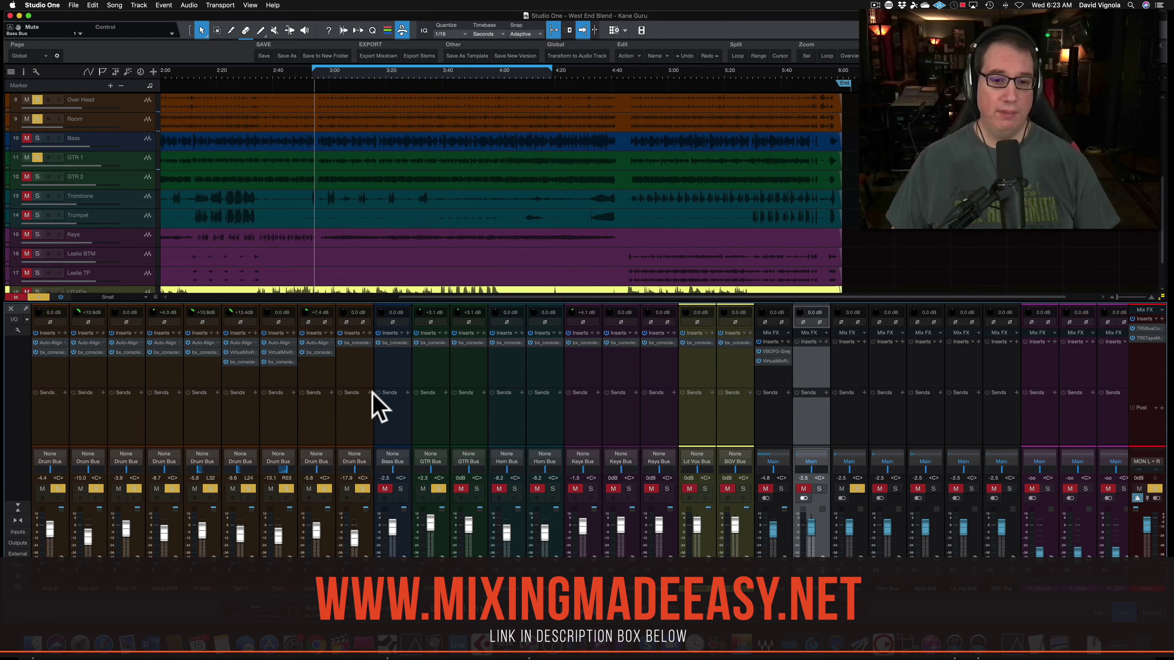
{"action": "left_click", "coordinate": [432, 342]}
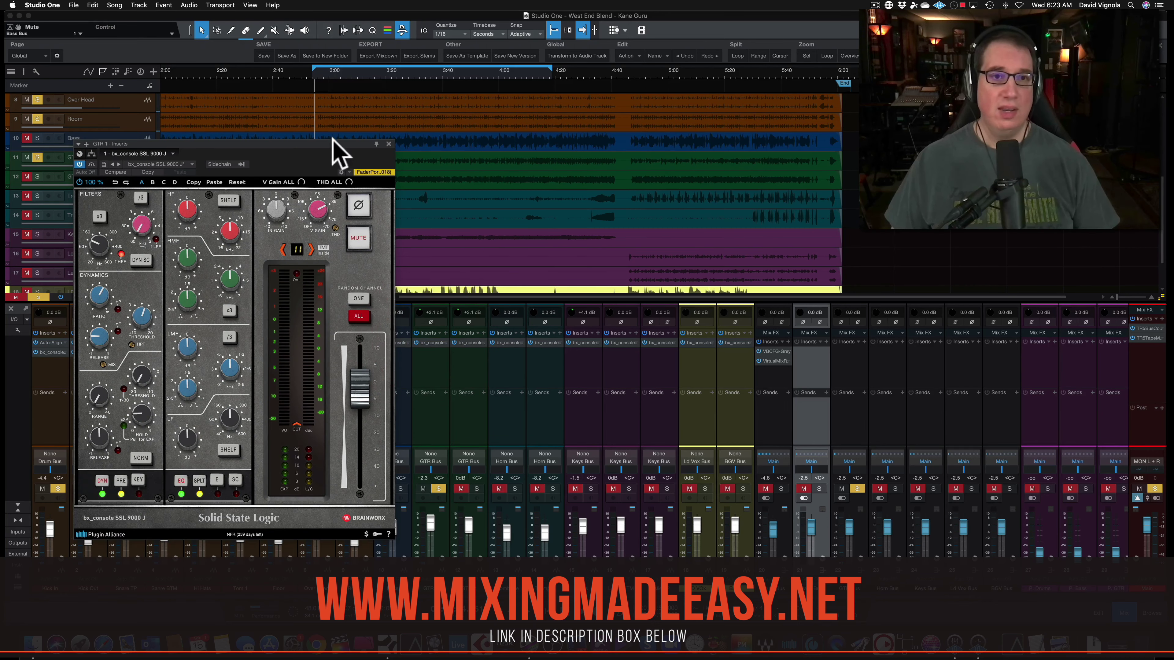
{"action": "left_click_drag", "start_coordinate": [349, 155], "coordinate": [424, 142]}
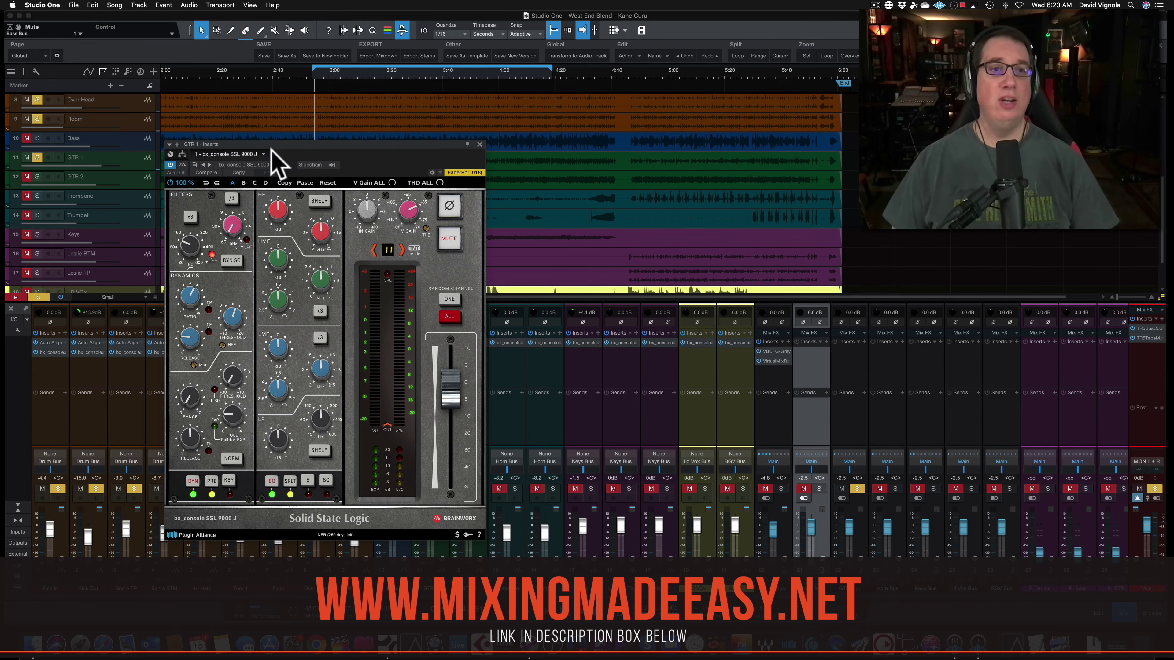
During playback, lower the compressor threshold to about -9 dB and keep the attack slow.
{"action": "left_click_drag", "start_coordinate": [274, 145], "coordinate": [275, 142]}
{"action": "key", "text": "space"}
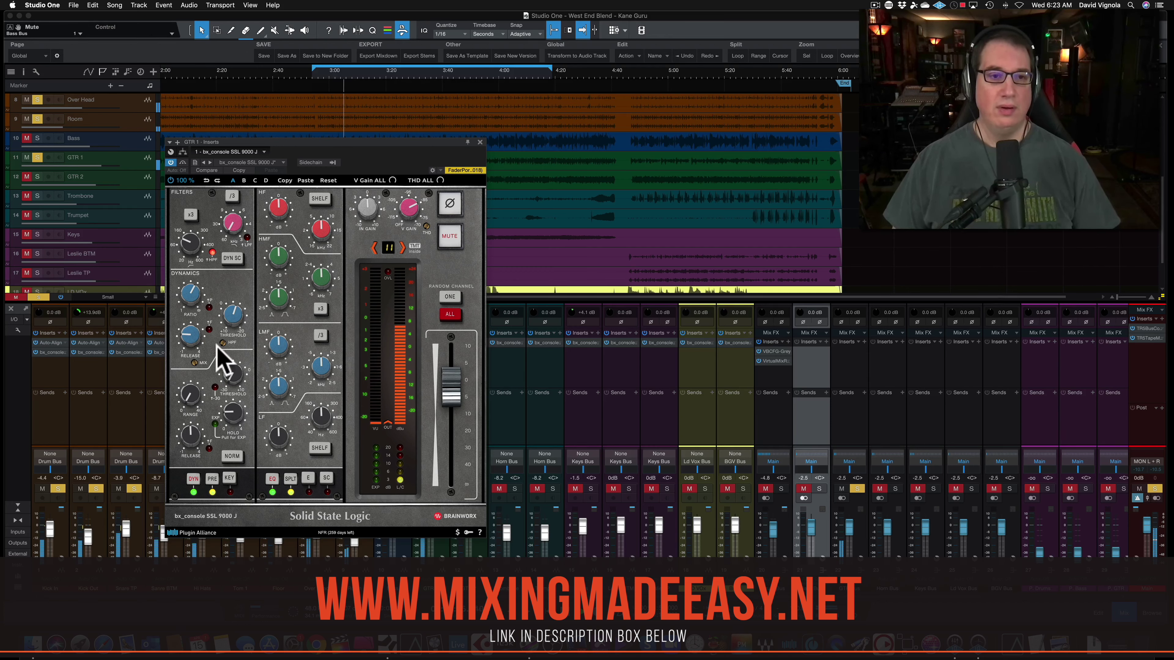
{"action": "left_click", "coordinate": [209, 330]}
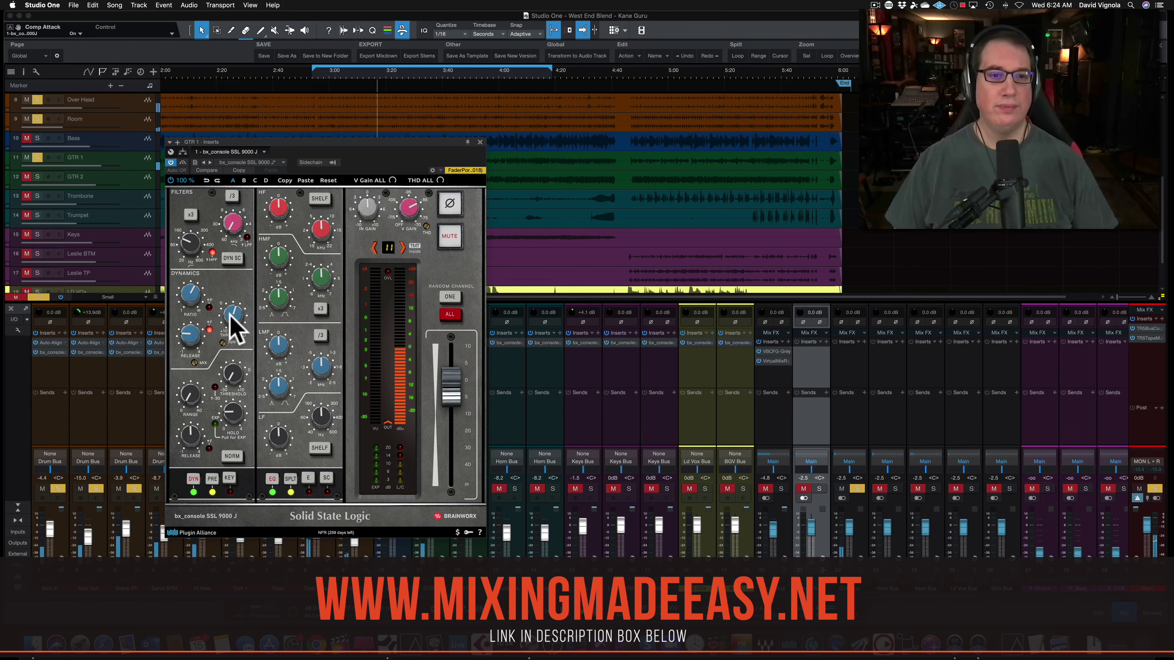
{"action": "left_click_drag", "start_coordinate": [231, 316], "coordinate": [230, 310]}
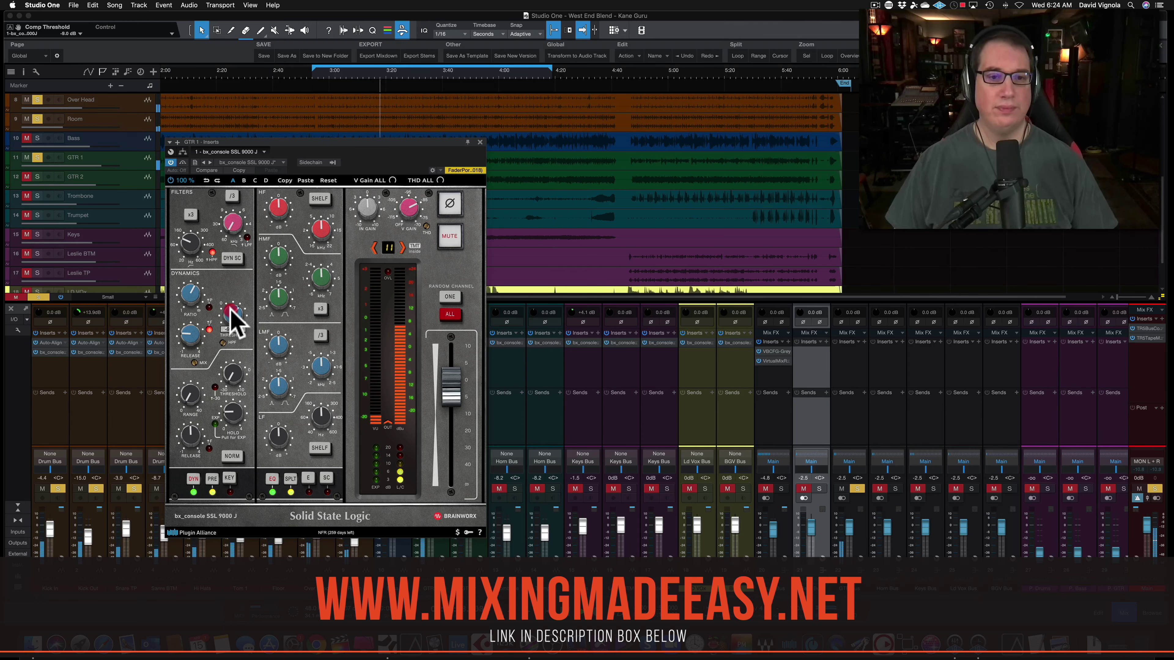
{"action": "left_click", "coordinate": [209, 330]}
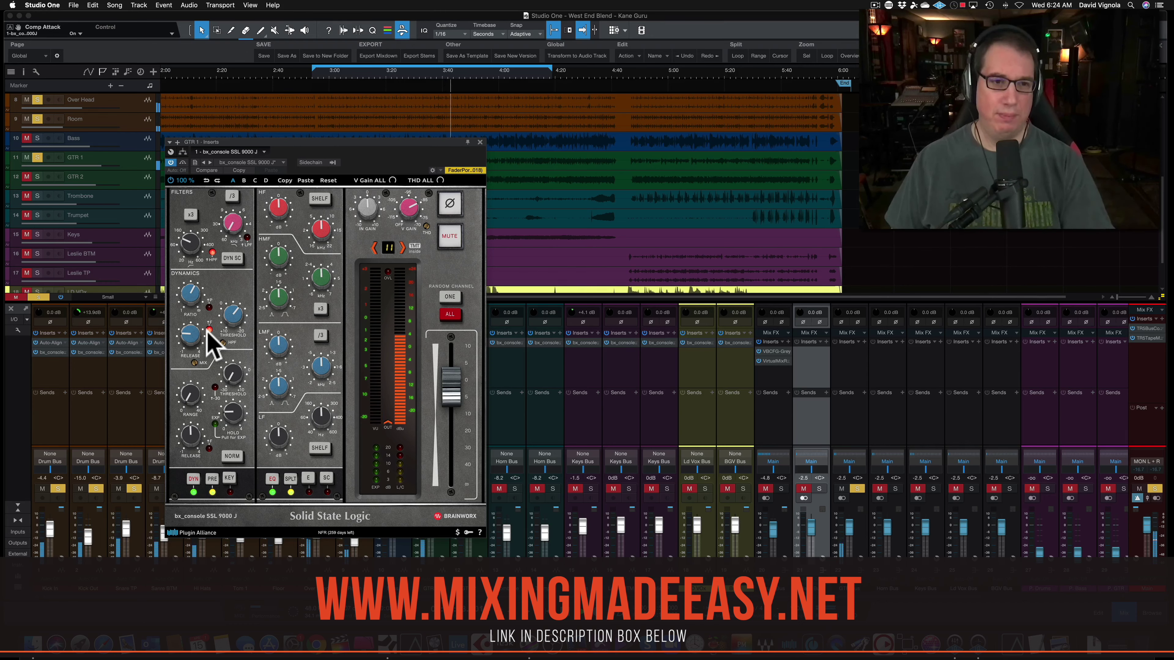
{"action": "left_click", "coordinate": [208, 330]}
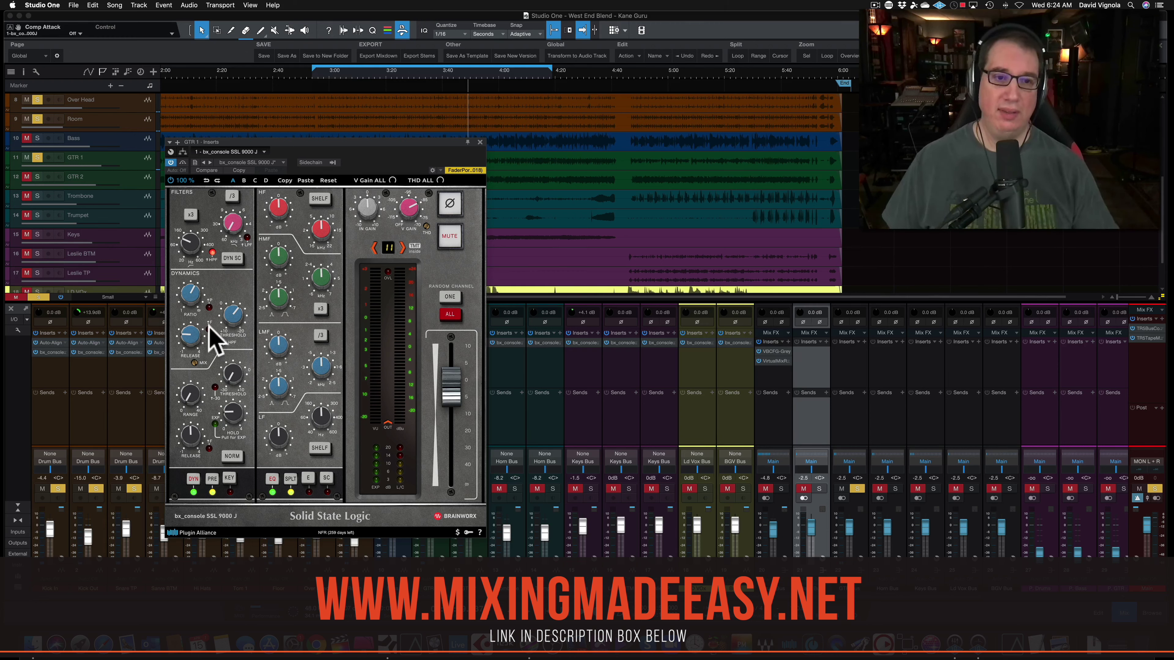
Solo the Bass Bus again and reopen GTR 1's SSL 9000 J.
{"action": "left_click", "coordinate": [479, 142]}
{"action": "left_click", "coordinate": [819, 488]}
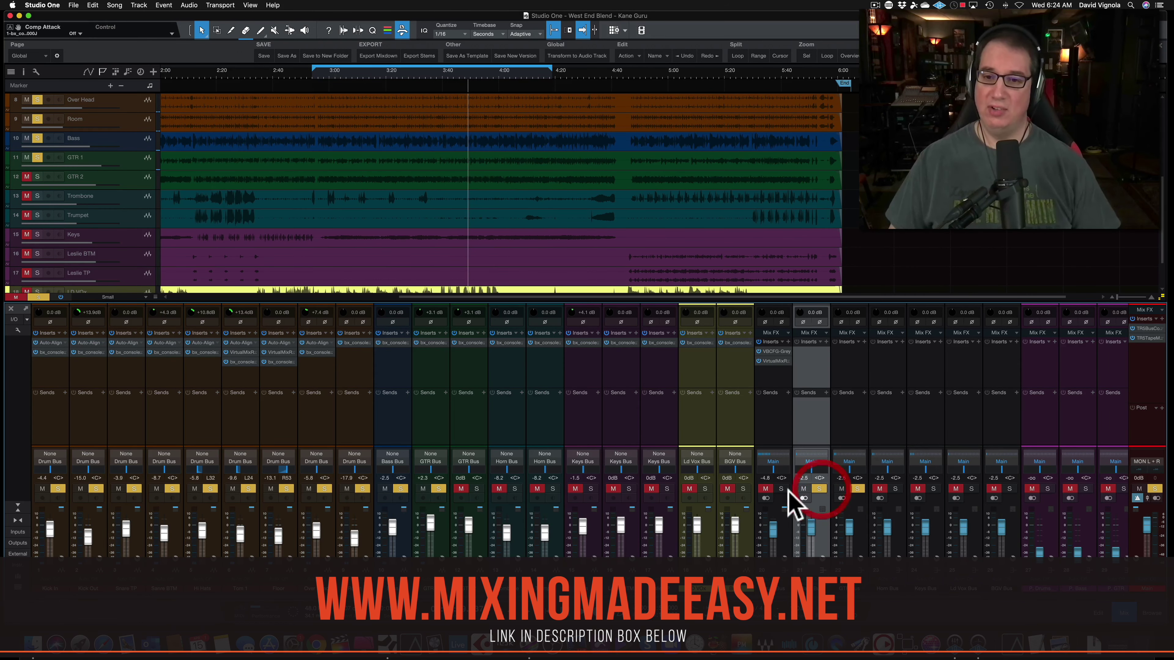
{"action": "left_click", "coordinate": [781, 489]}
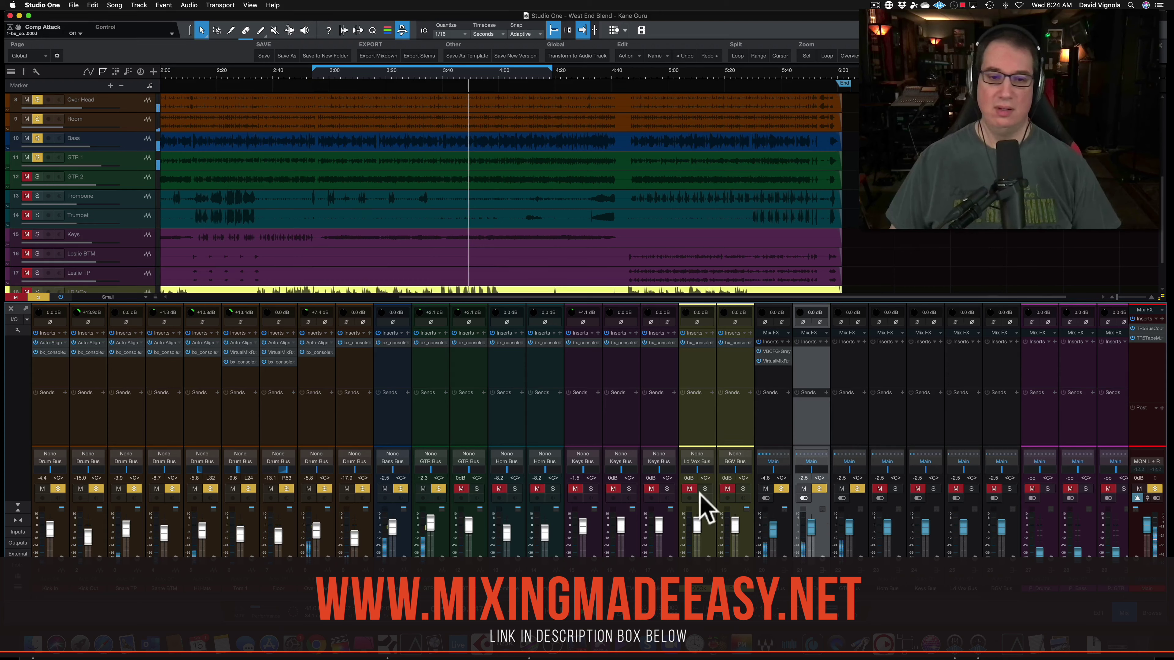
{"action": "left_click", "coordinate": [430, 342]}
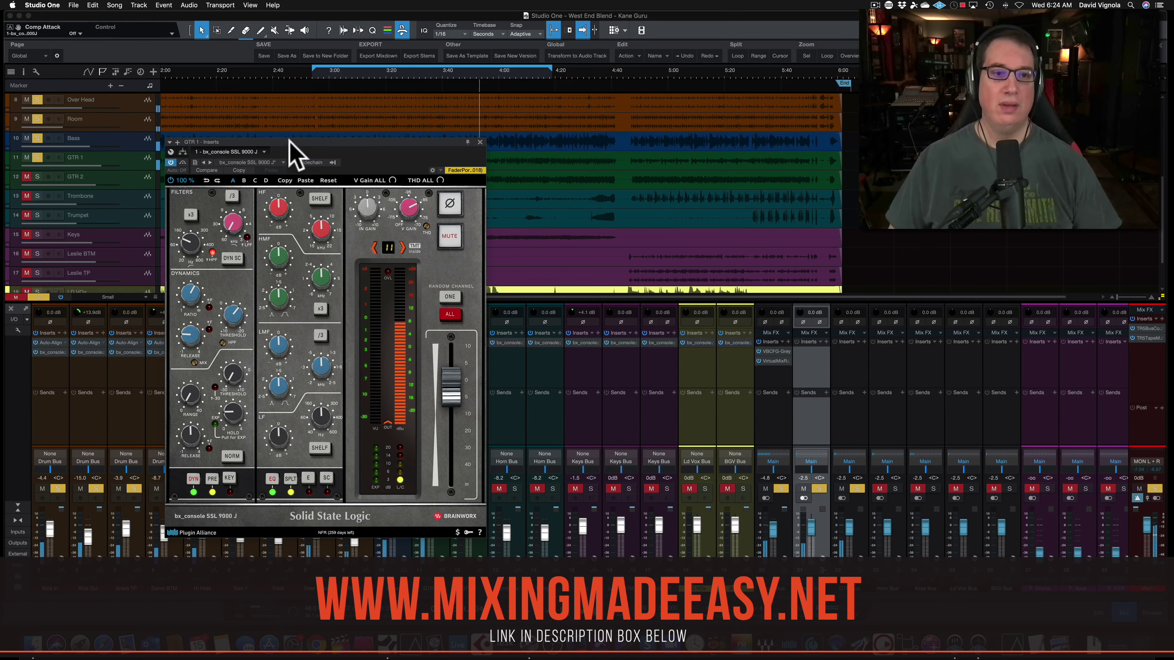
{"action": "left_click_drag", "start_coordinate": [293, 154], "coordinate": [276, 162]}
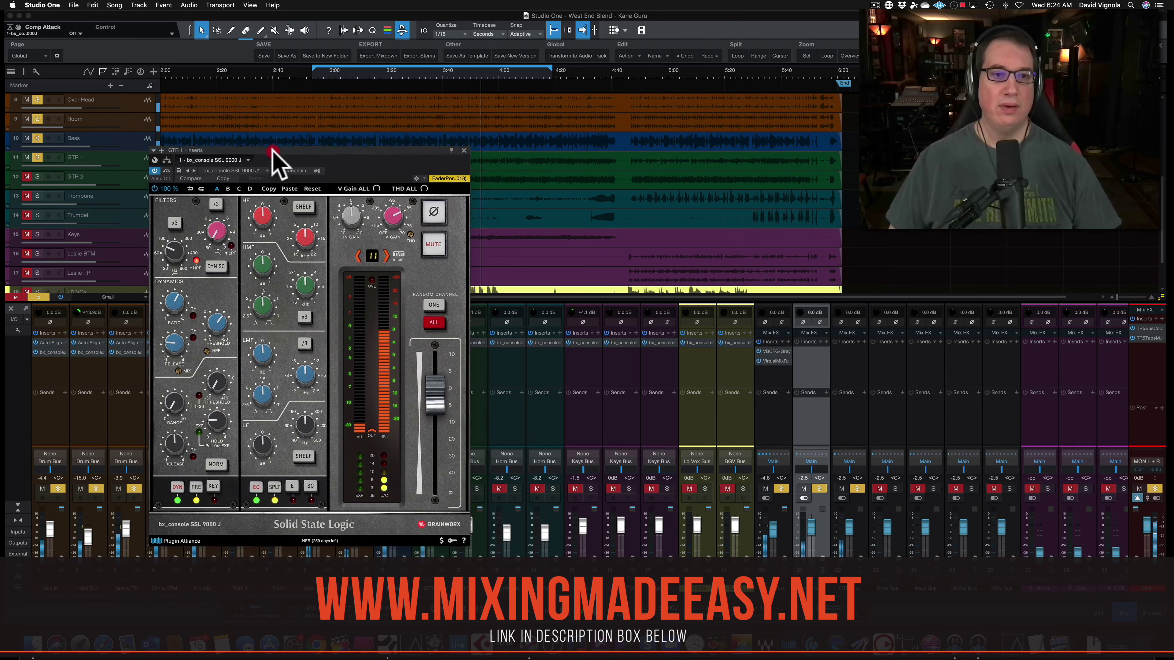
Compare fast and slow compressor attack twice, finishing on slow attack.
{"action": "left_click", "coordinate": [192, 341]}
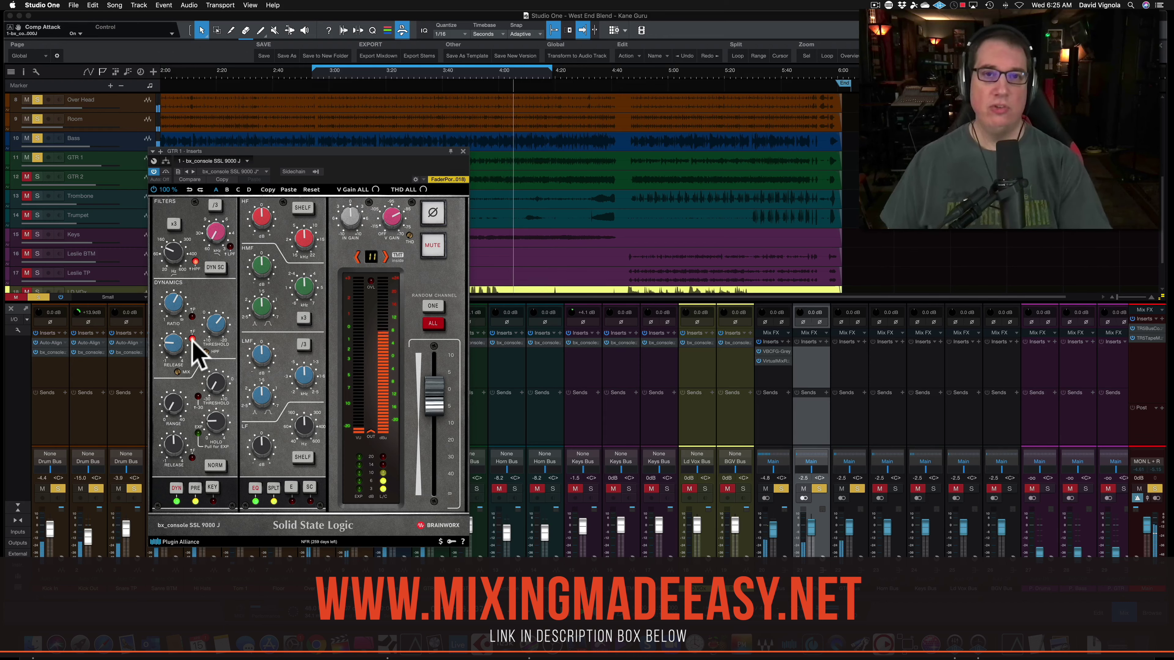
{"action": "left_click", "coordinate": [192, 341]}
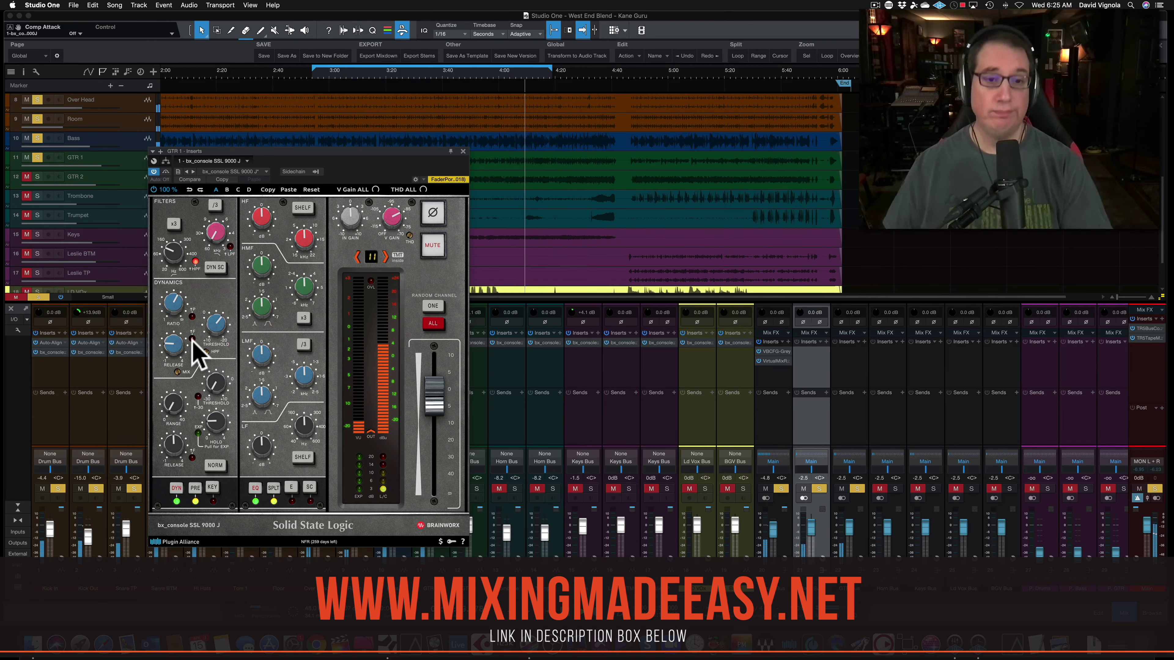
{"action": "left_click", "coordinate": [192, 340]}
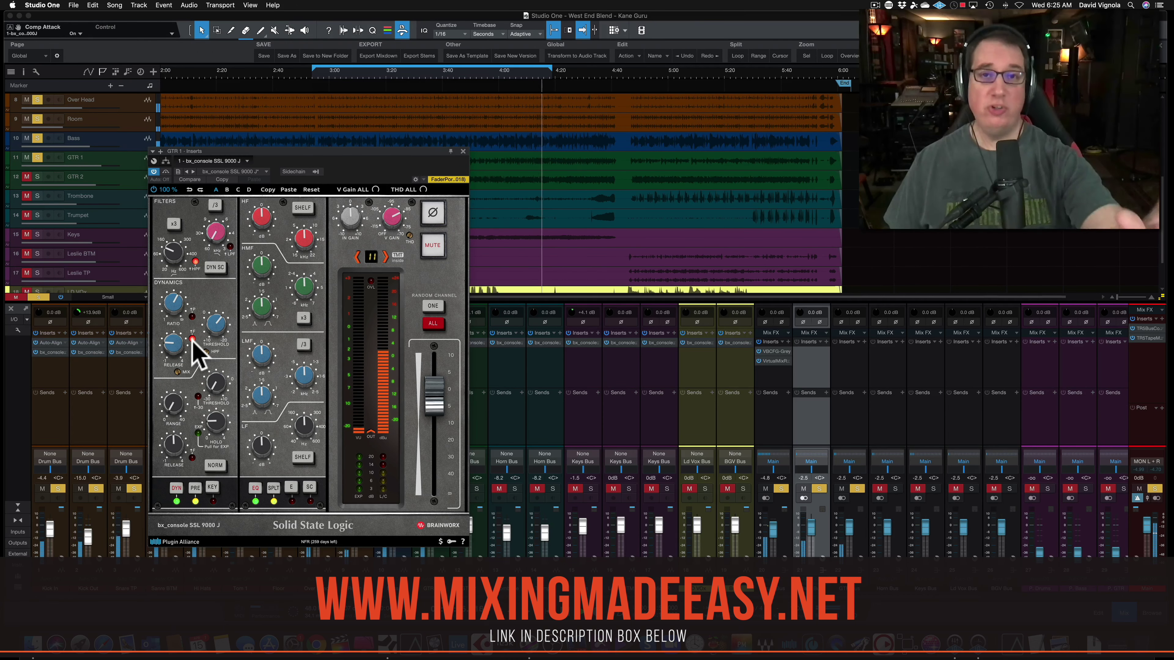
{"action": "left_click", "coordinate": [192, 340]}
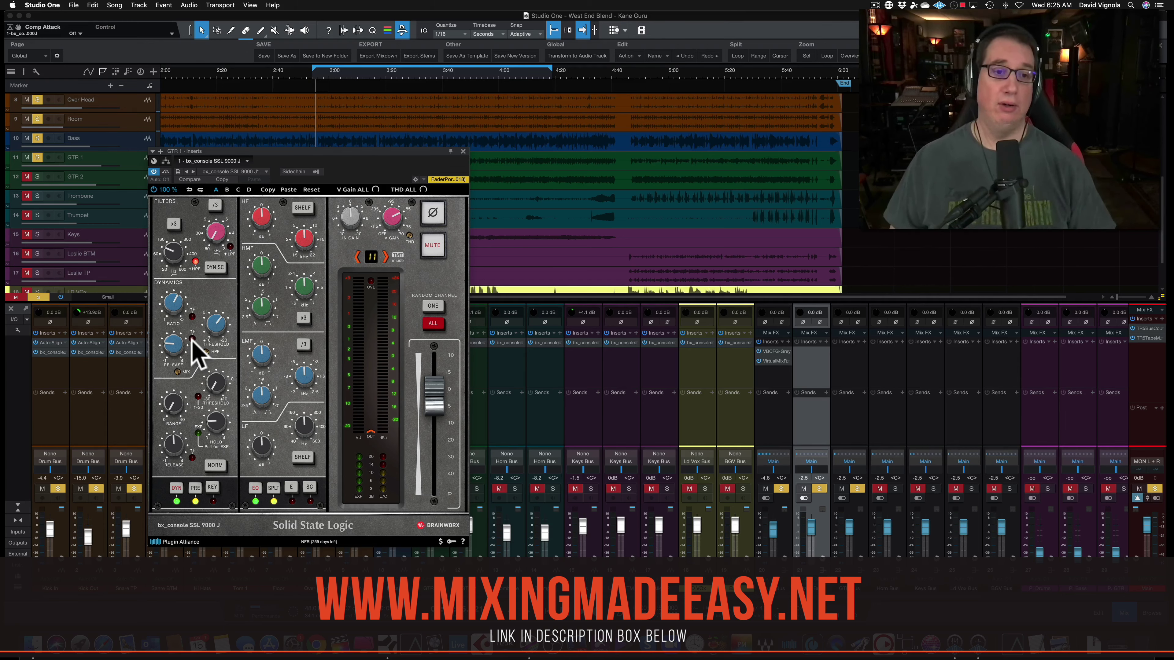
Start playback and pull the SSL 9000 J output fader down to -2.3 dB.
{"action": "key", "text": "space"}
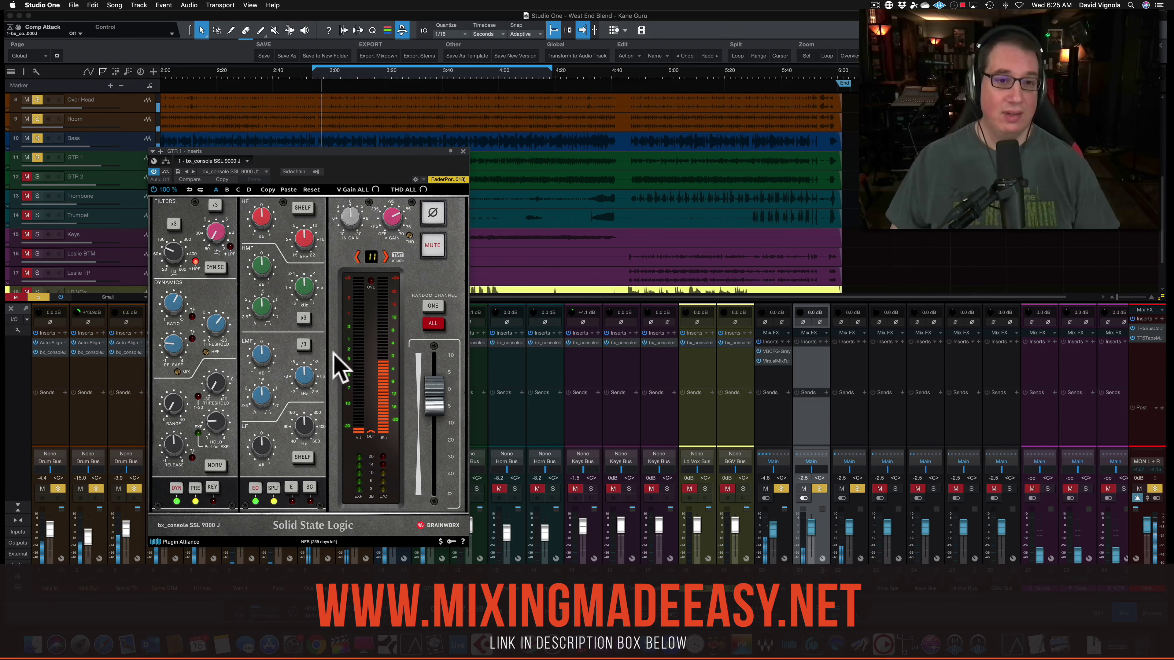
{"action": "left_click_drag", "start_coordinate": [437, 407], "coordinate": [433, 404]}
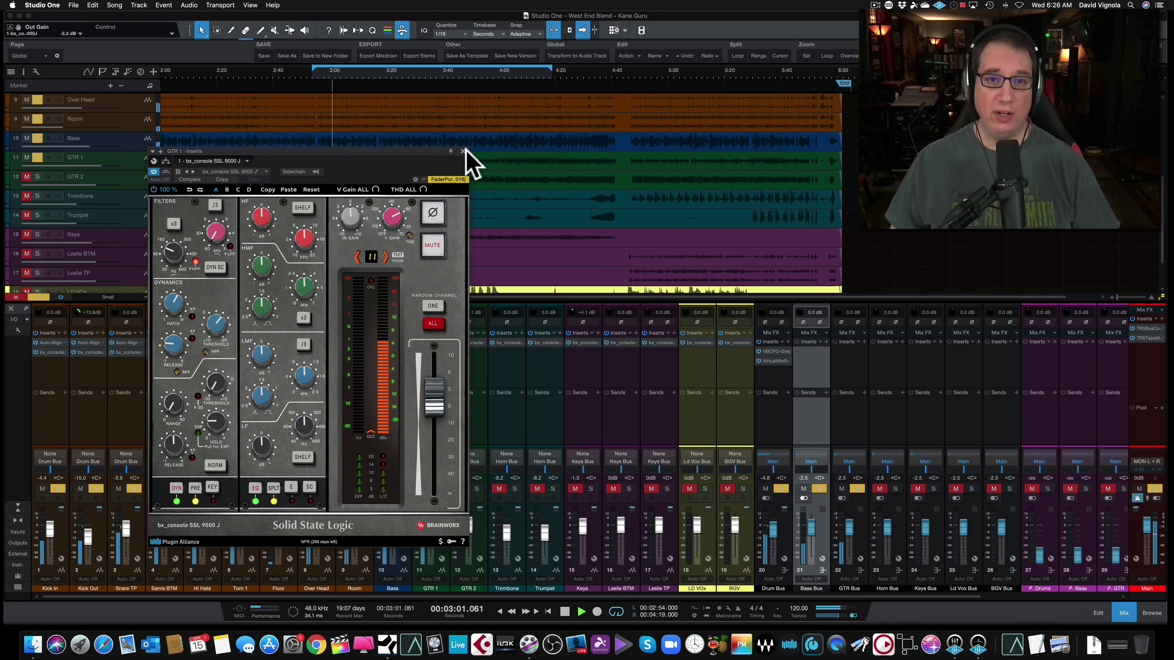